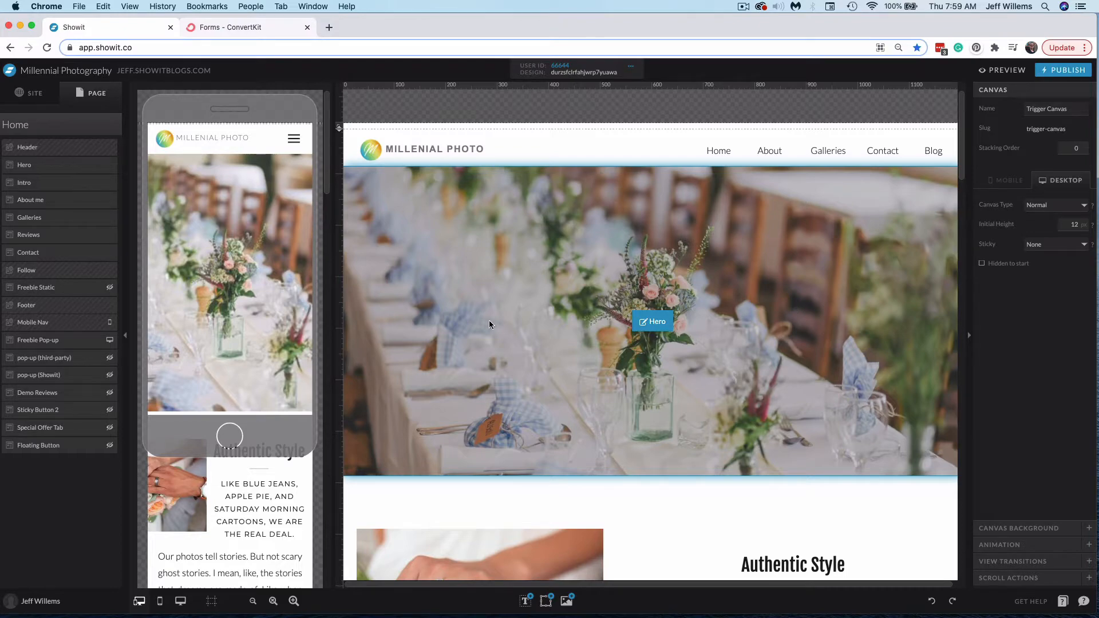
# Scroll down the home page and open the Freebie Pop-up canvas
pyautogui.scroll(-20, 532, 335)
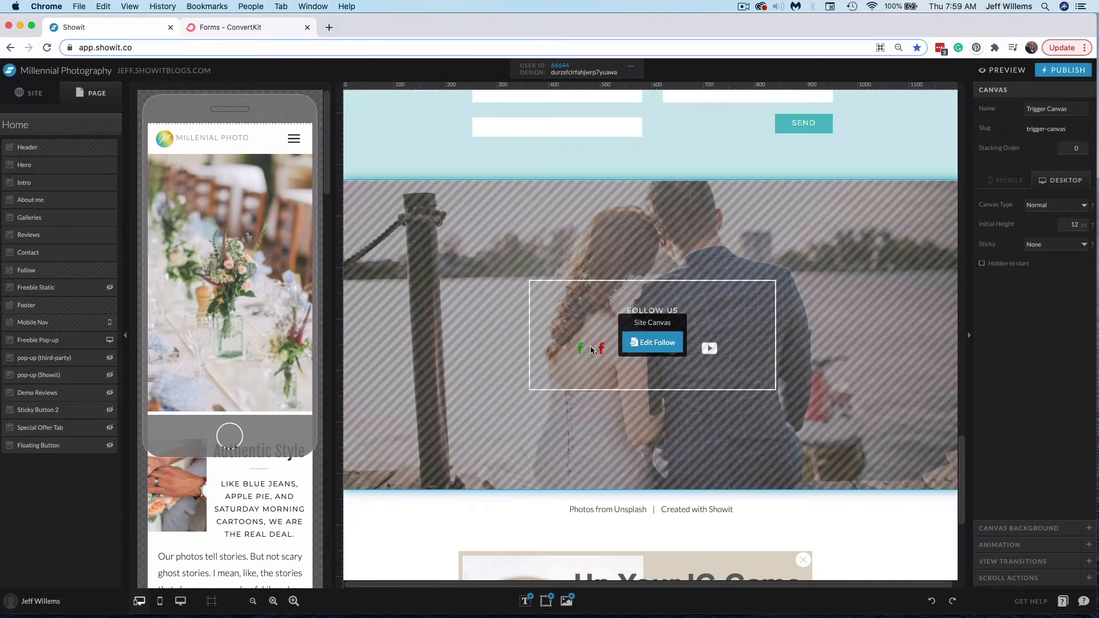
pyautogui.scroll(-5, 590, 345)
pyautogui.click(418, 352)
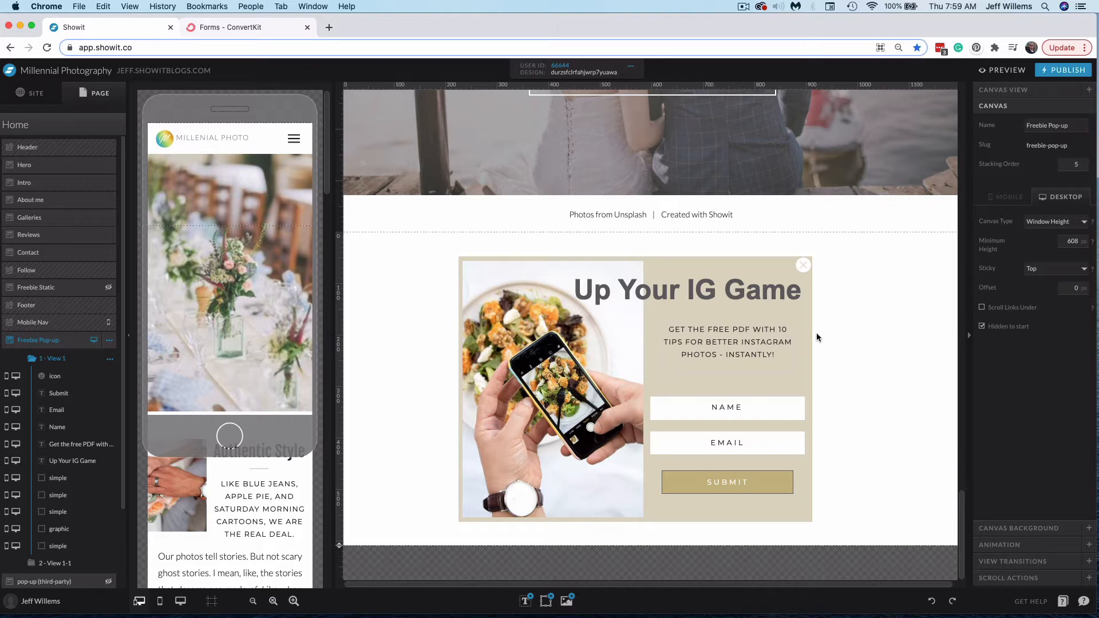
# Examine the pop-up's Name input field, its text style and contact form properties
pyautogui.click(748, 262)
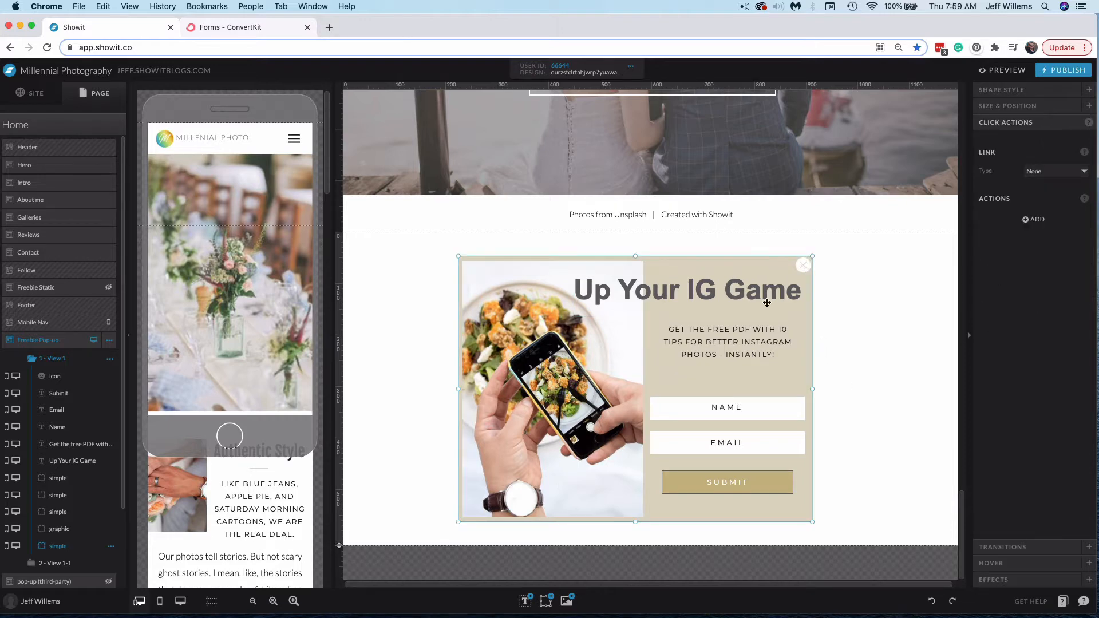
pyautogui.click(750, 412)
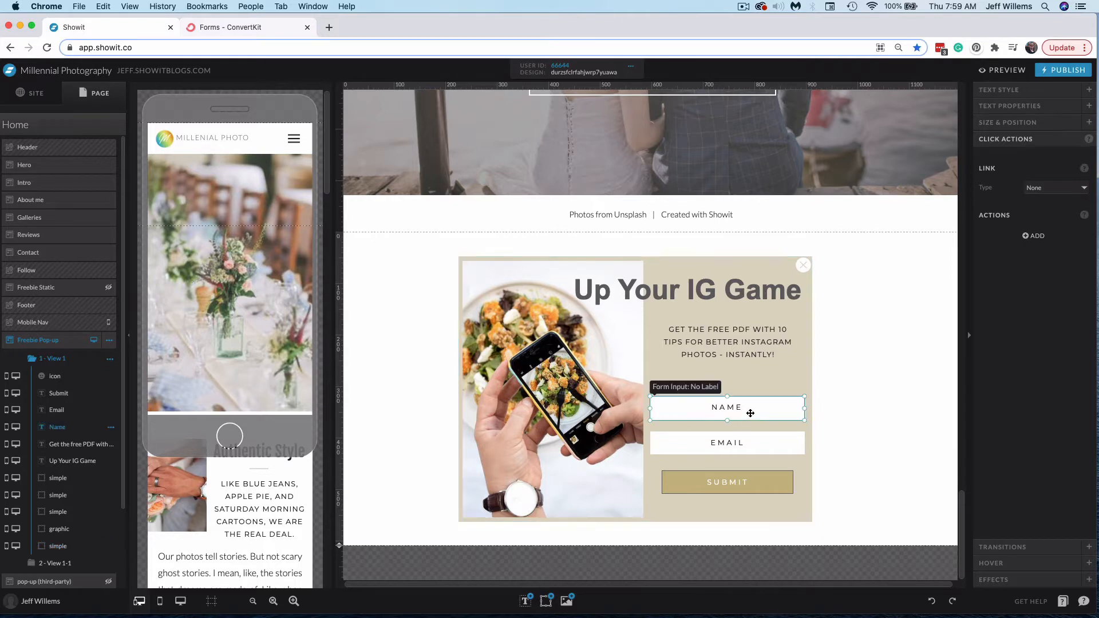
pyautogui.click(1019, 93)
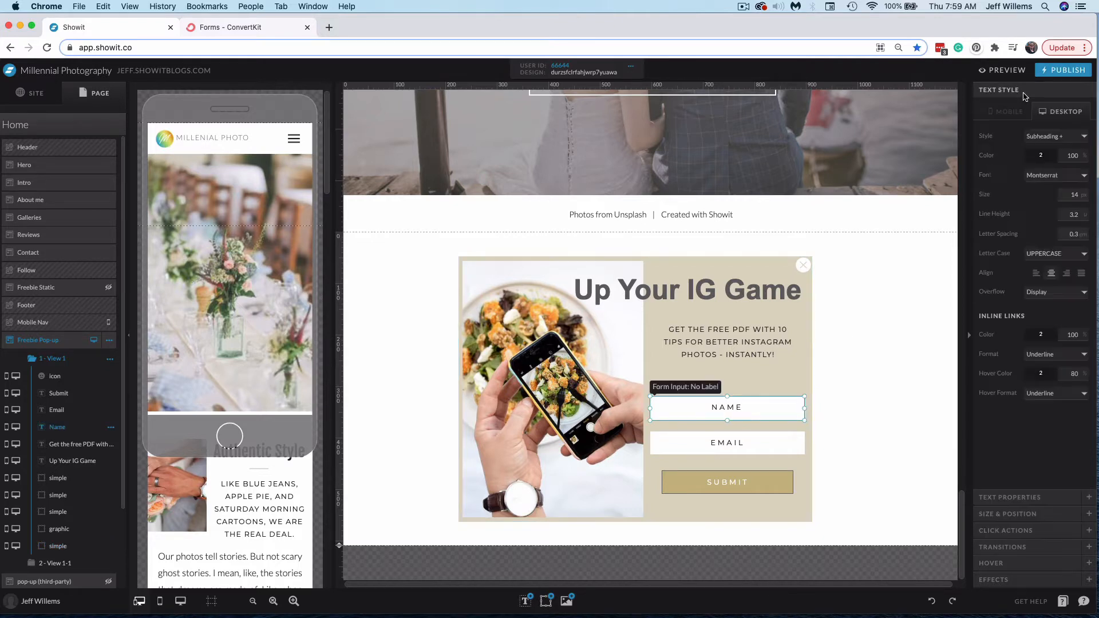
pyautogui.click(1028, 501)
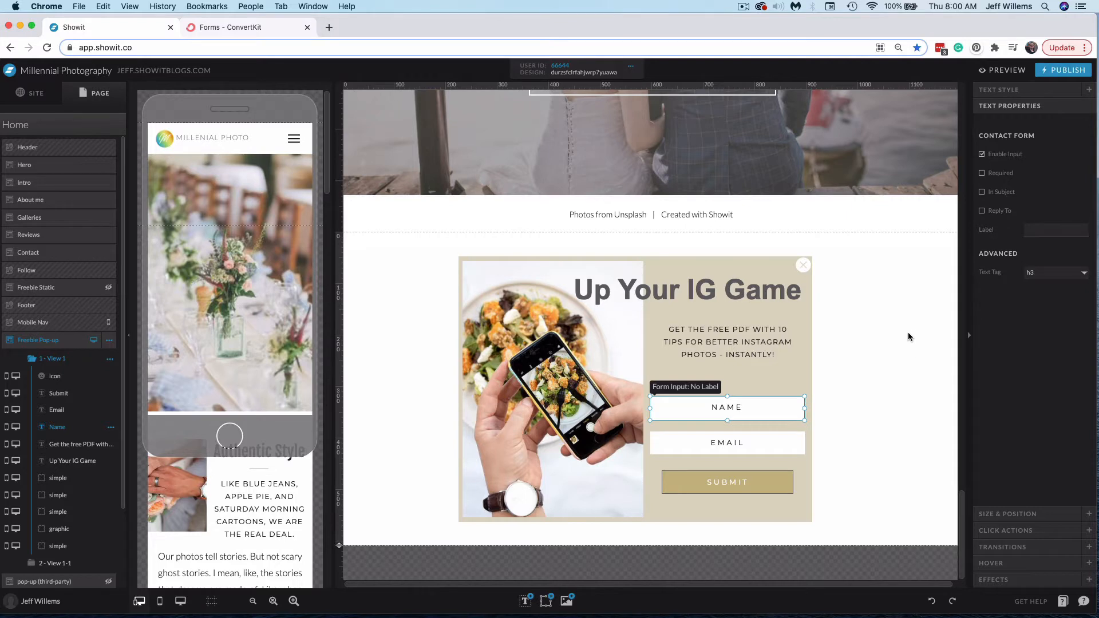
pyautogui.click(761, 408)
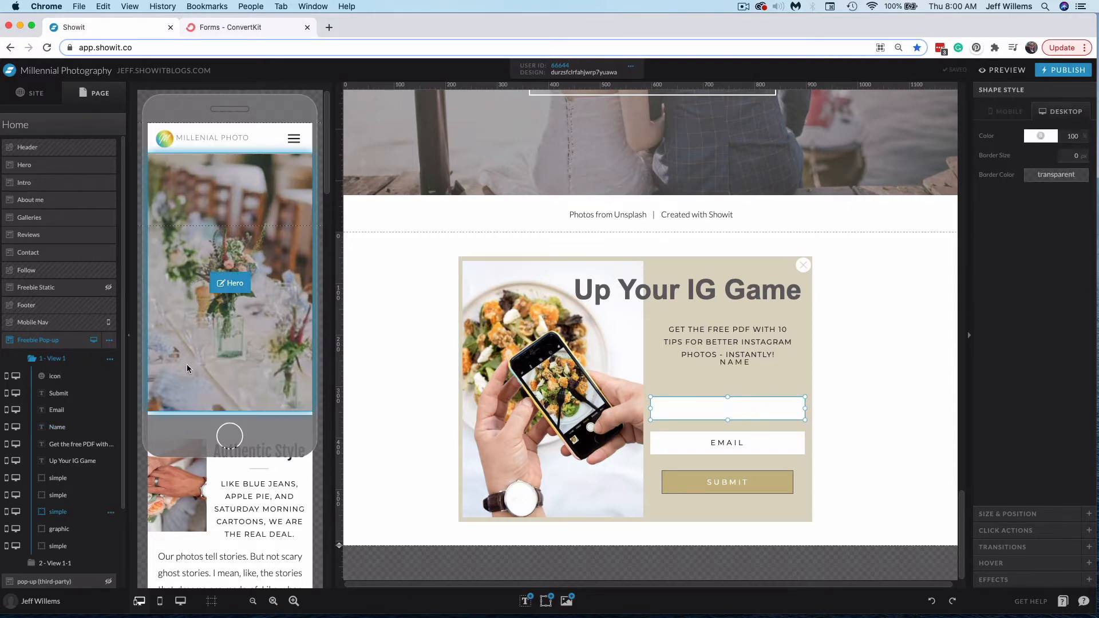
pyautogui.click(83, 429)
pyautogui.moveTo(764, 373); pyautogui.dragTo(755, 414)
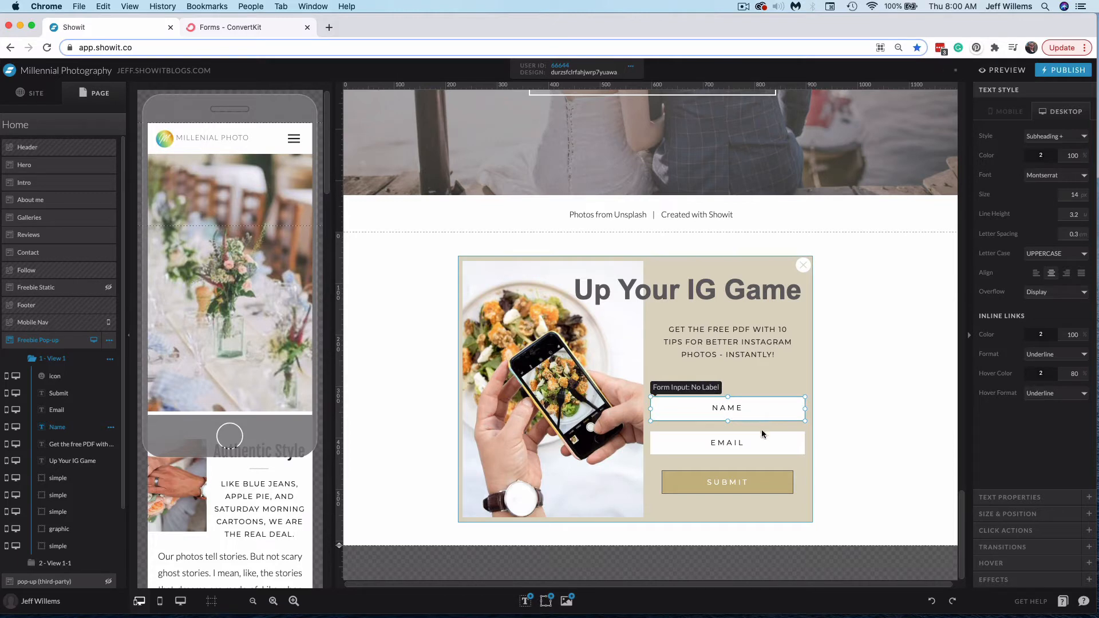
# Make the Submit button also submit the contact form when it links to the next canvas view
pyautogui.click(748, 483)
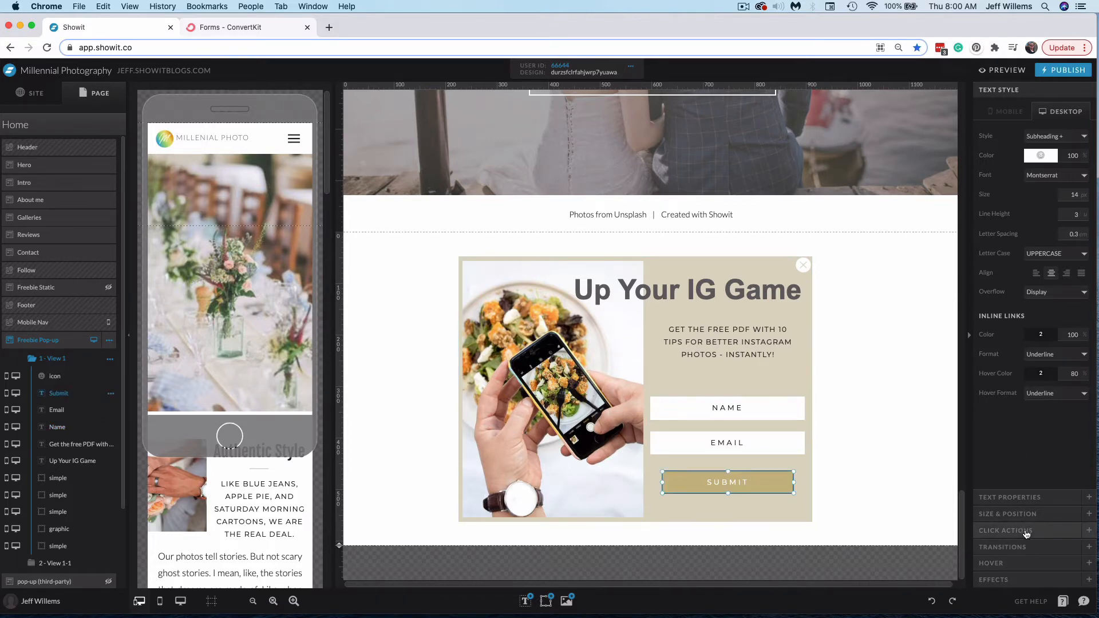
pyautogui.click(1009, 530)
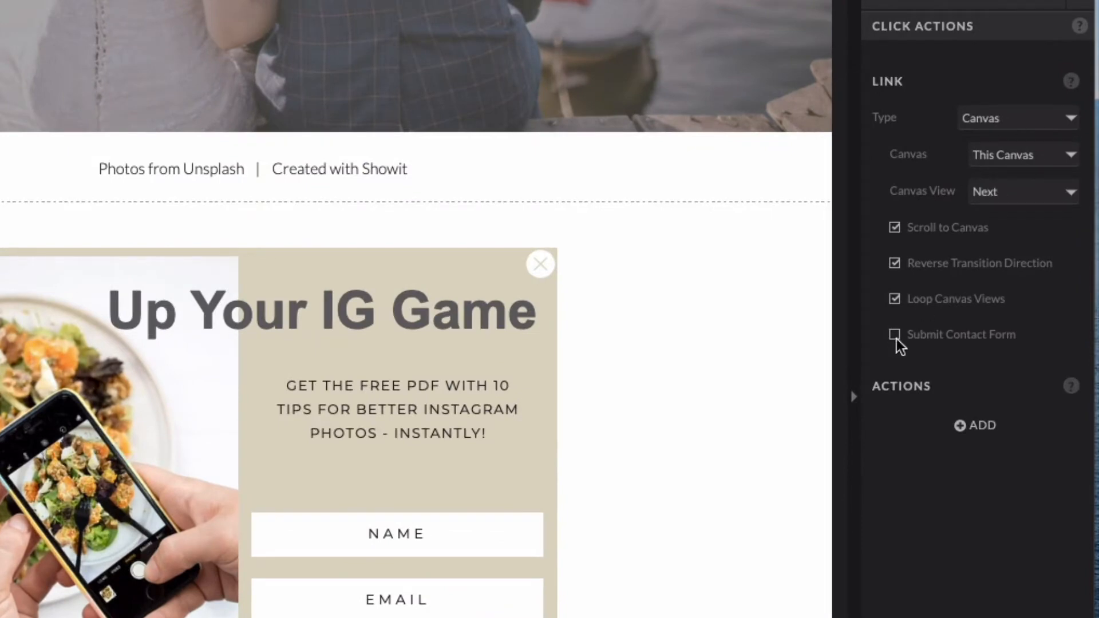
pyautogui.click(895, 336)
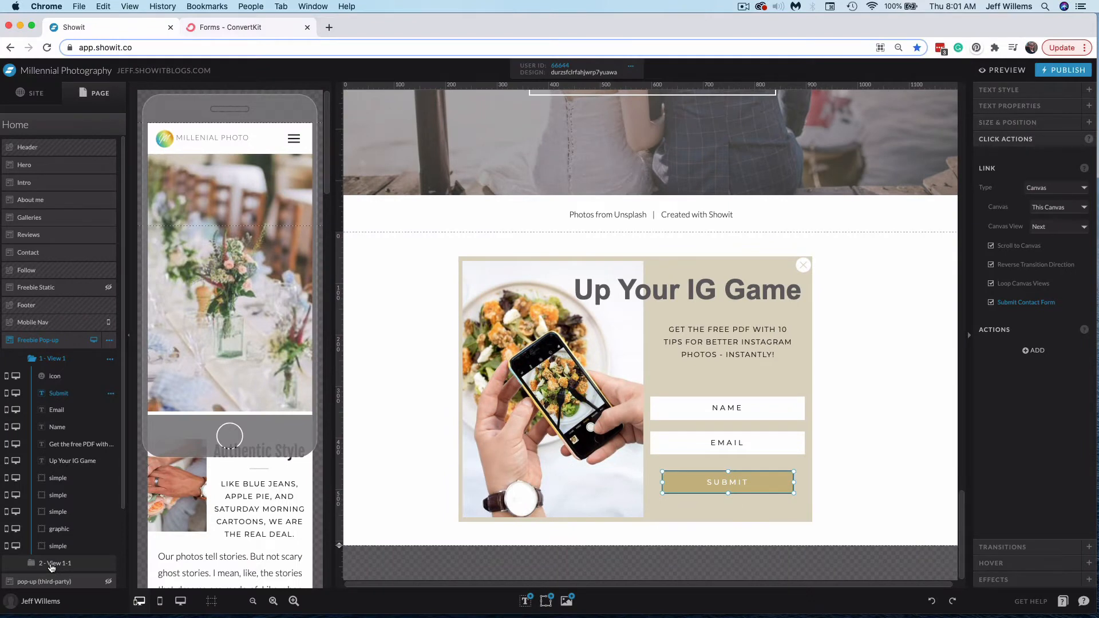
# Examine the thank-you view and the link URL of its Get the Free Guide button
pyautogui.click(51, 564)
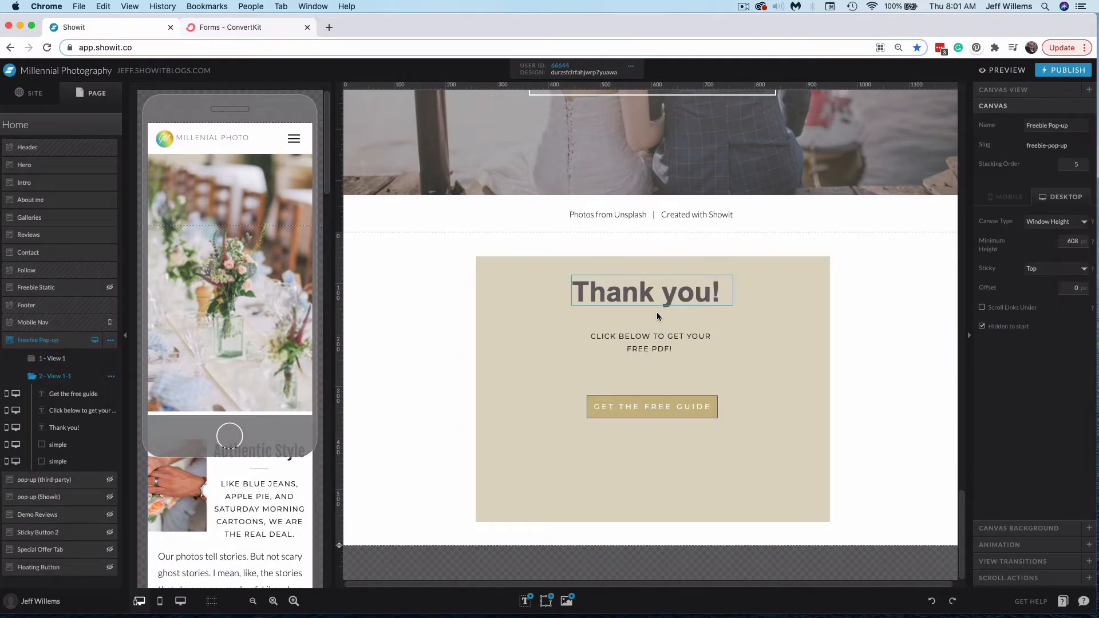
pyautogui.click(679, 408)
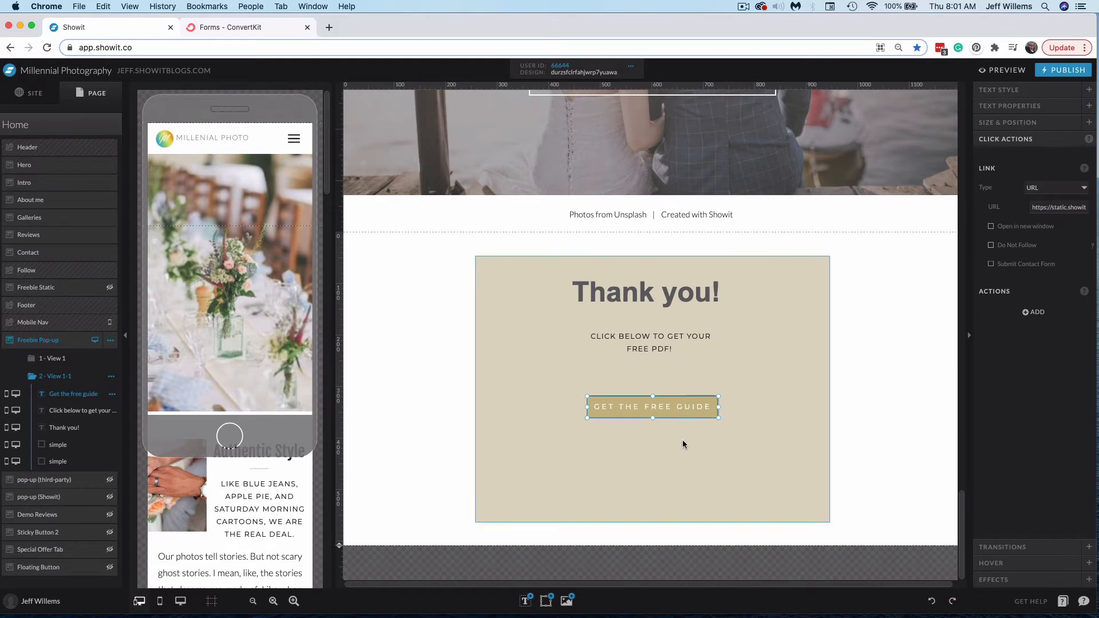
pyautogui.click(1037, 208)
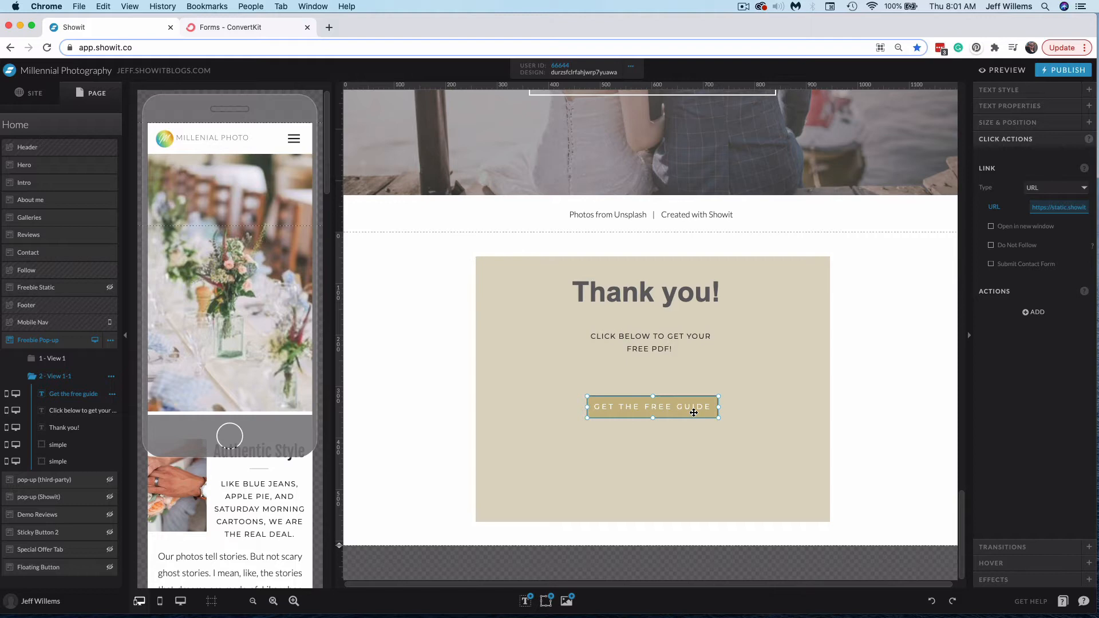
pyautogui.click(888, 364)
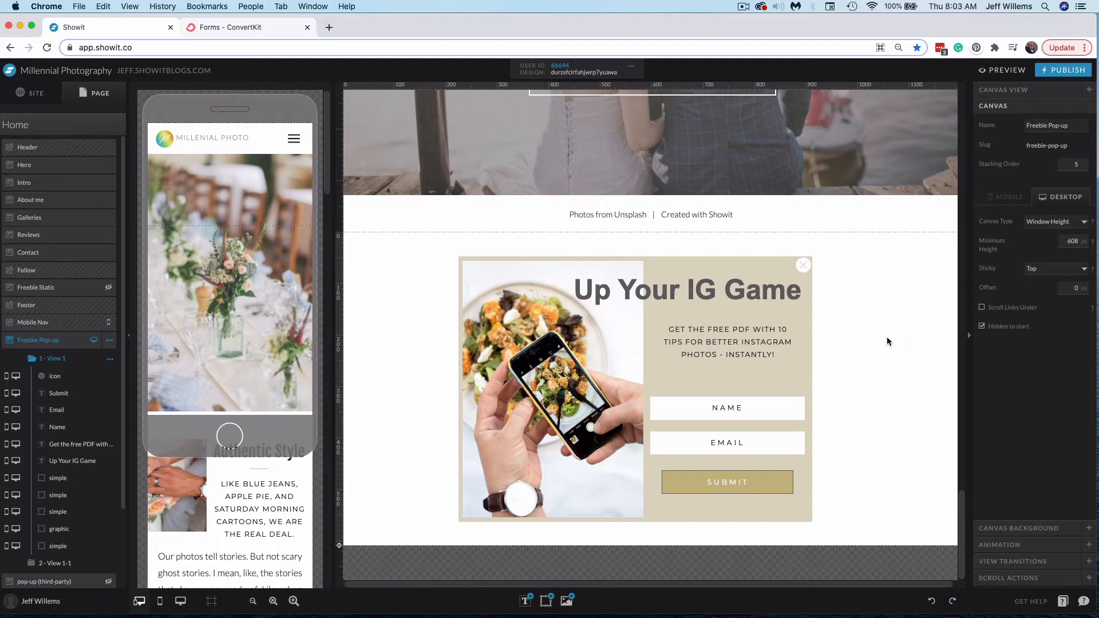
# Add a new canvas to the Home page and move it just below the Hero canvas
pyautogui.scroll(20, 904, 352)
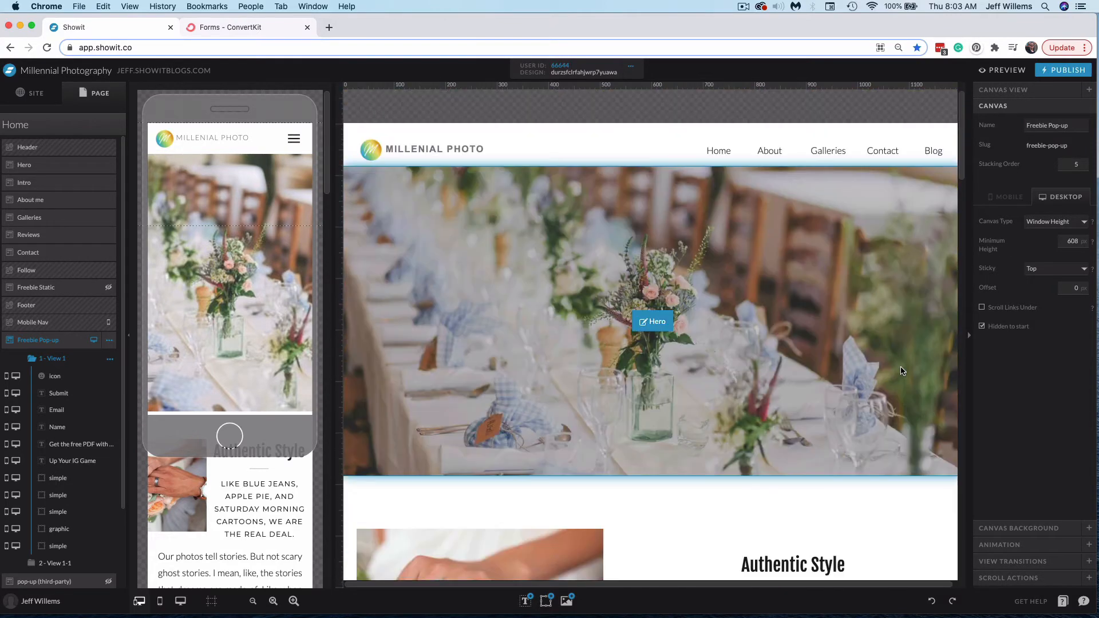
pyautogui.scroll(-3, 858, 241)
pyautogui.scroll(3, 838, 270)
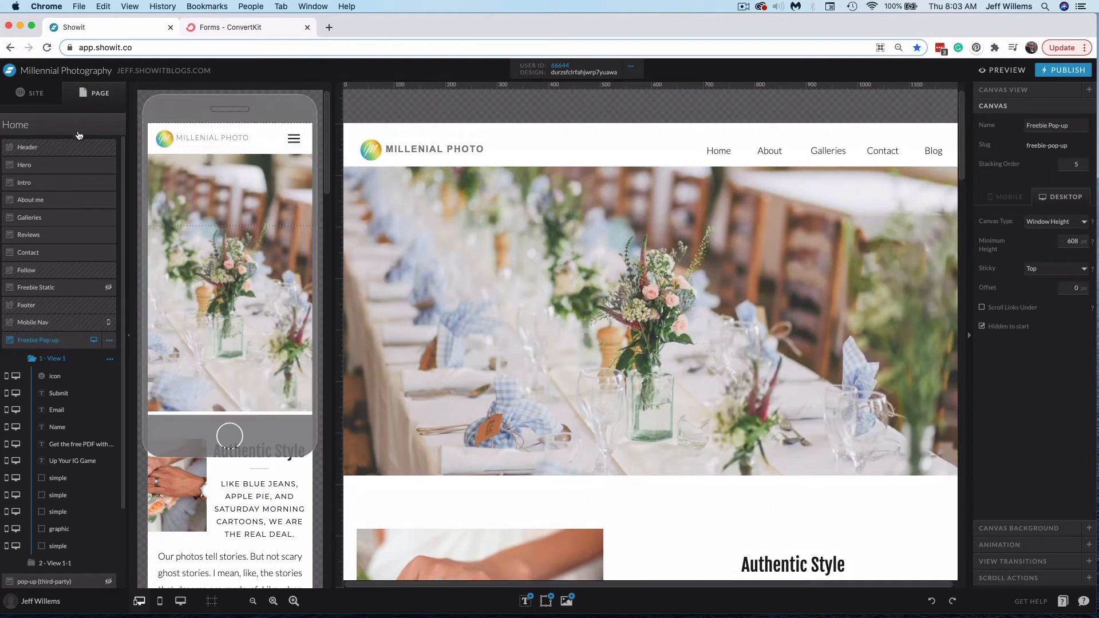
pyautogui.click(79, 130)
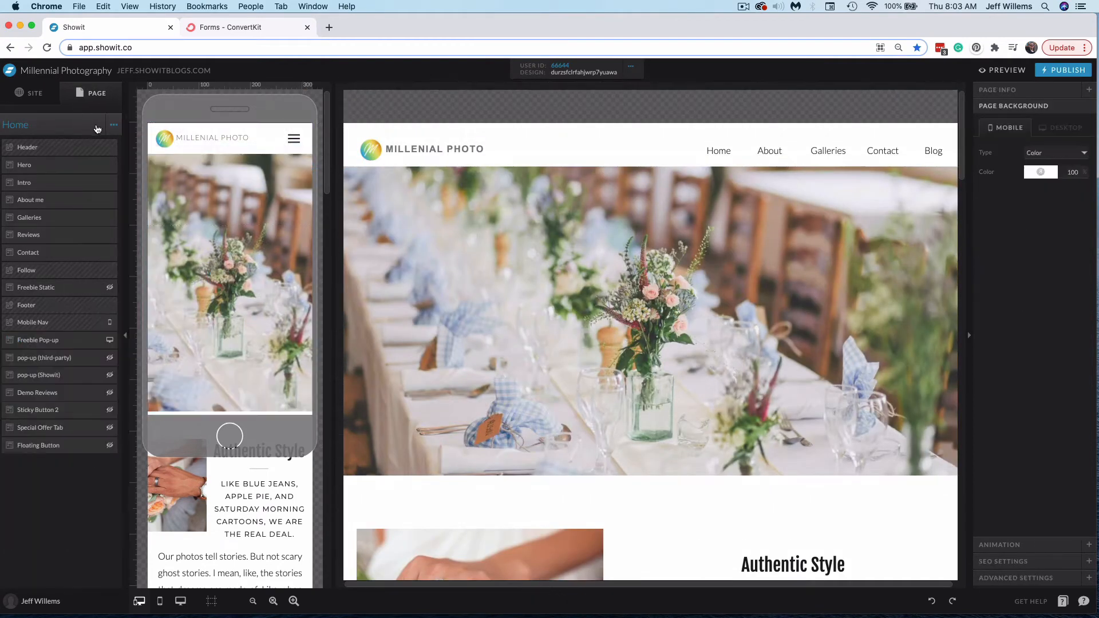
pyautogui.click(114, 125)
pyautogui.click(113, 152)
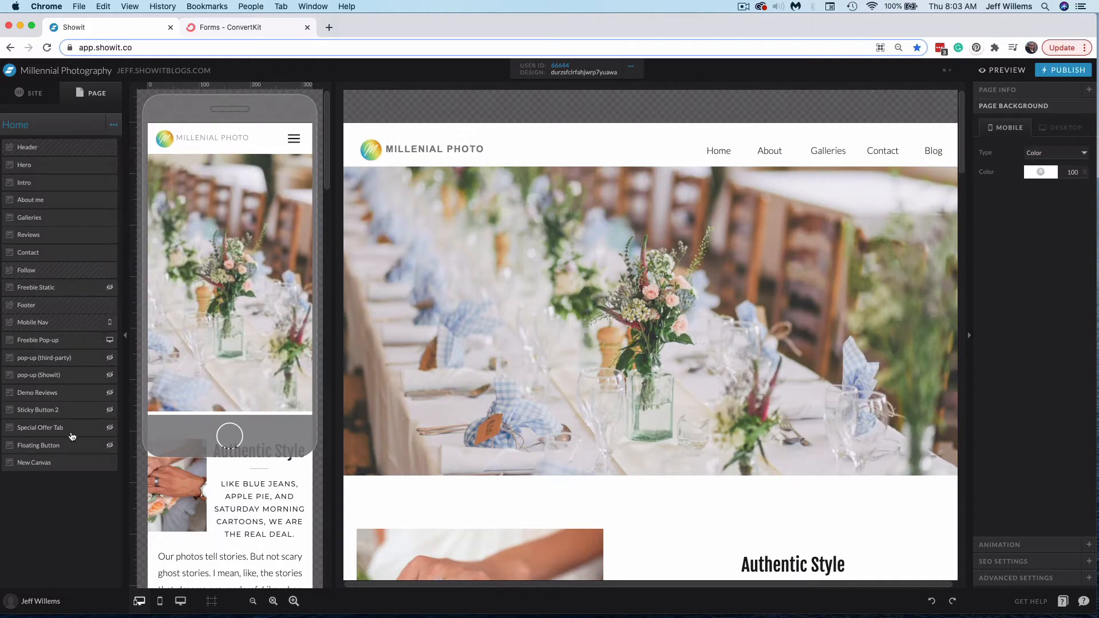
pyautogui.moveTo(69, 461); pyautogui.dragTo(81, 183)
# Rename the new canvas to Trigger Pop Up
pyautogui.click(109, 184)
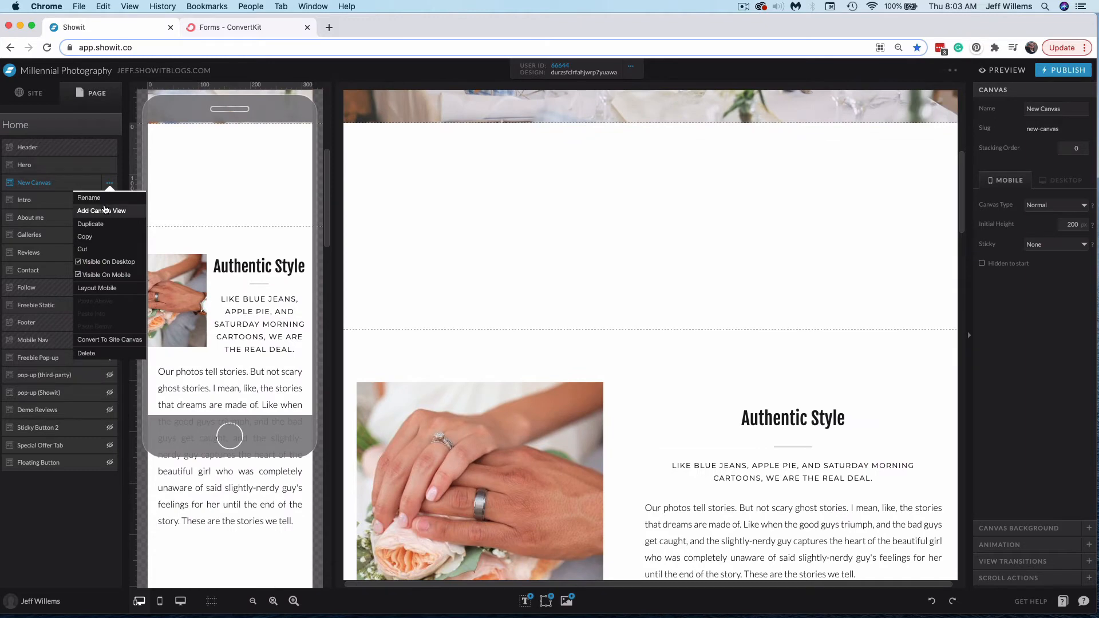
pyautogui.click(102, 197)
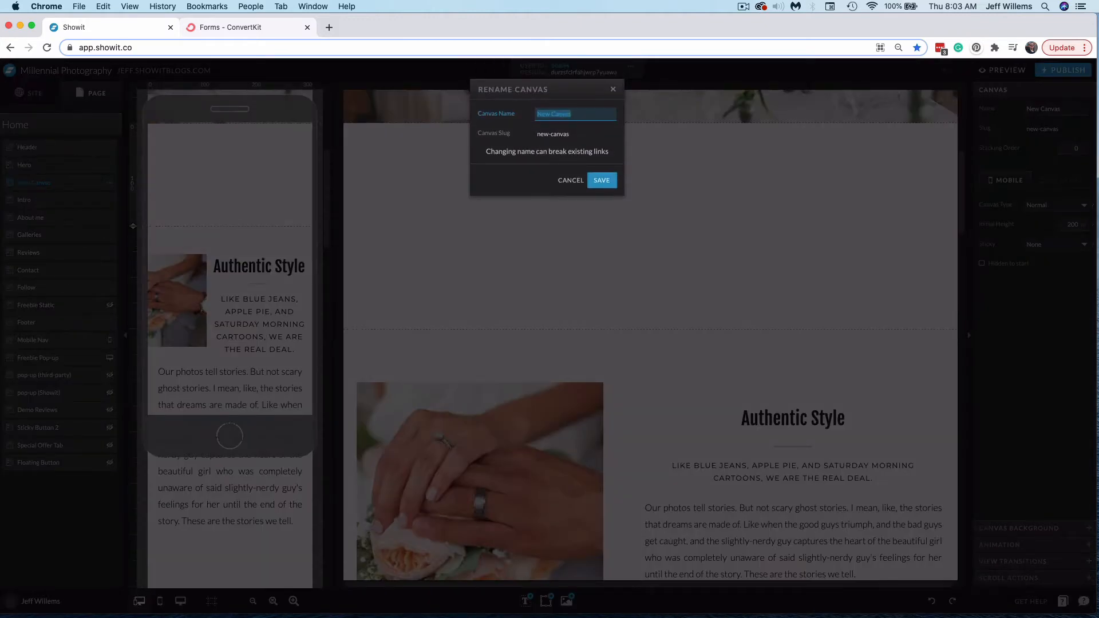
pyautogui.write('Trigger Pop Up')
pyautogui.click(598, 180)
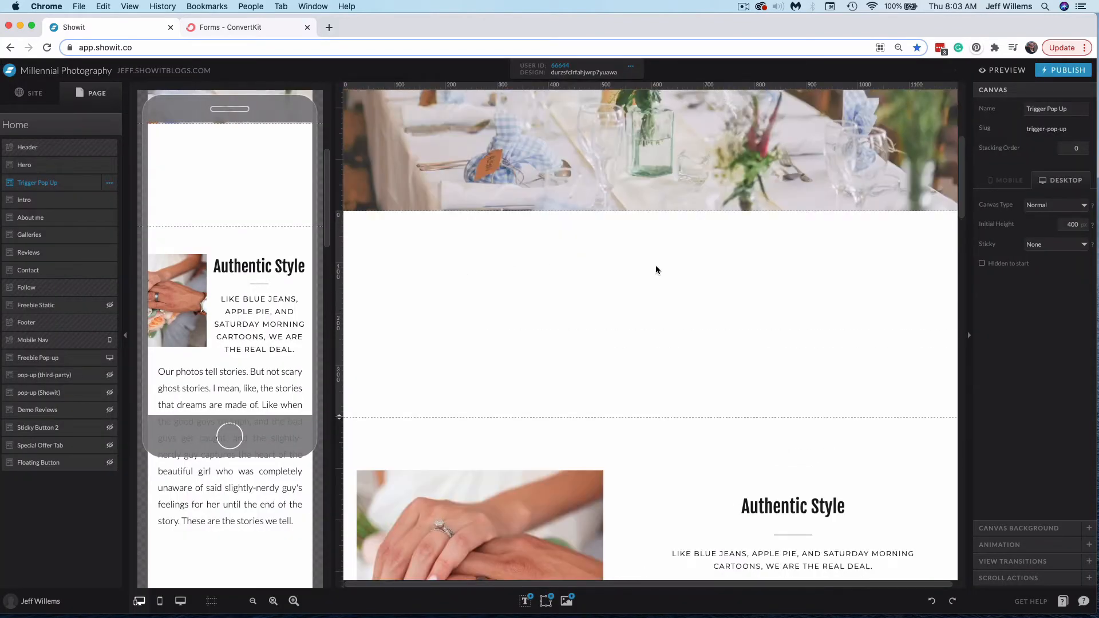
# Set the Trigger Pop Up canvas's initial height to 2
pyautogui.doubleClick(1070, 225)
pyautogui.write('2')
pyautogui.press('Return')
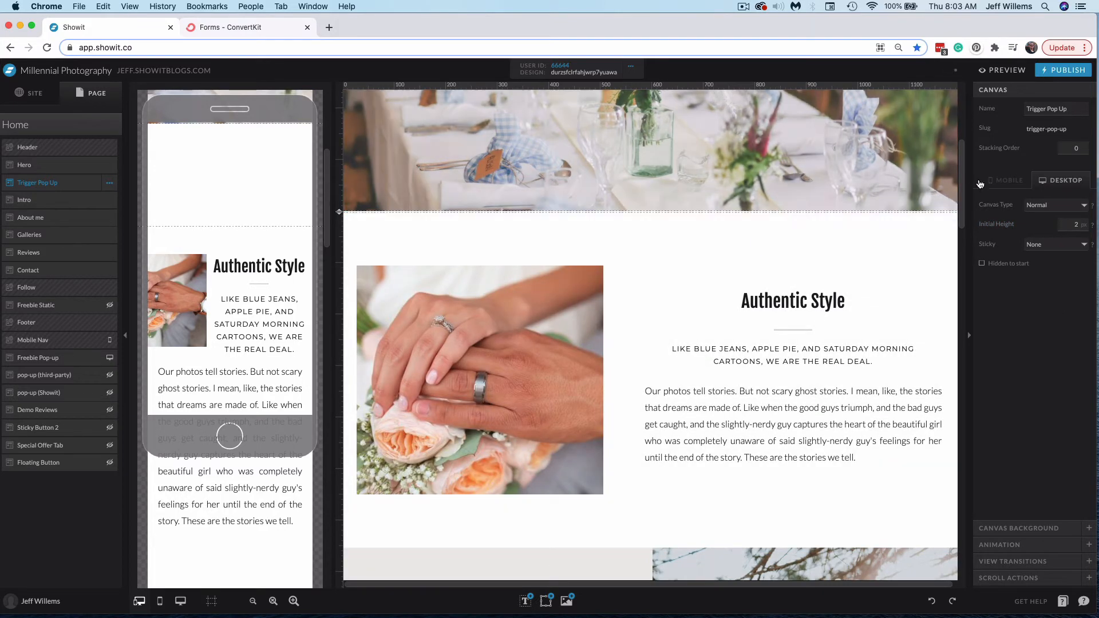
# Set the canvas background to a teal color and drag its lower edge down slightly
pyautogui.click(1049, 528)
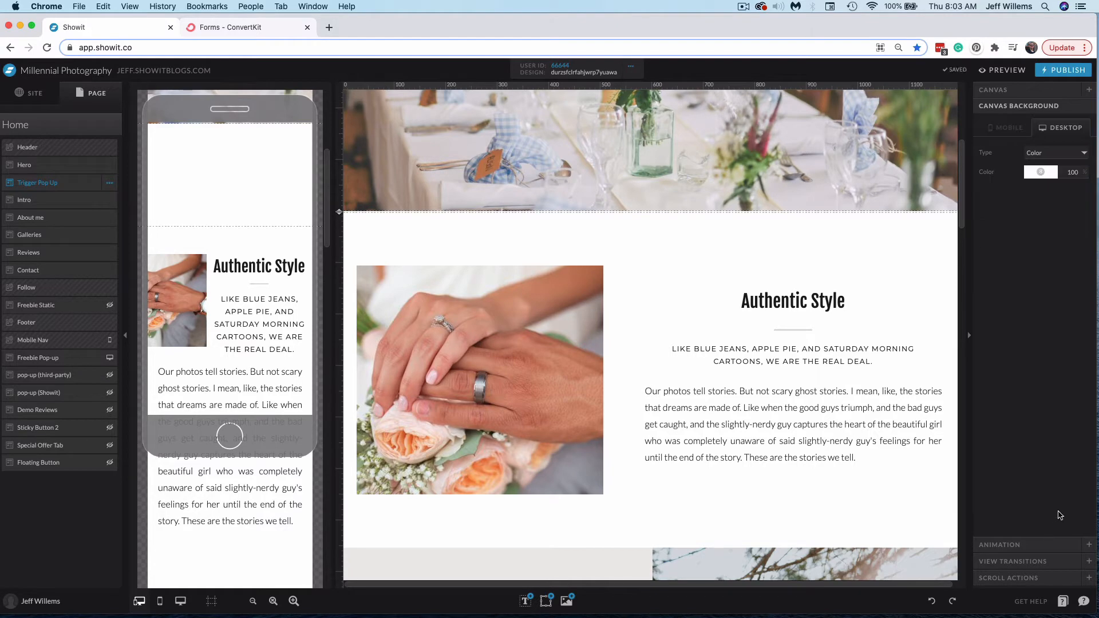
pyautogui.click(1040, 172)
pyautogui.click(1043, 203)
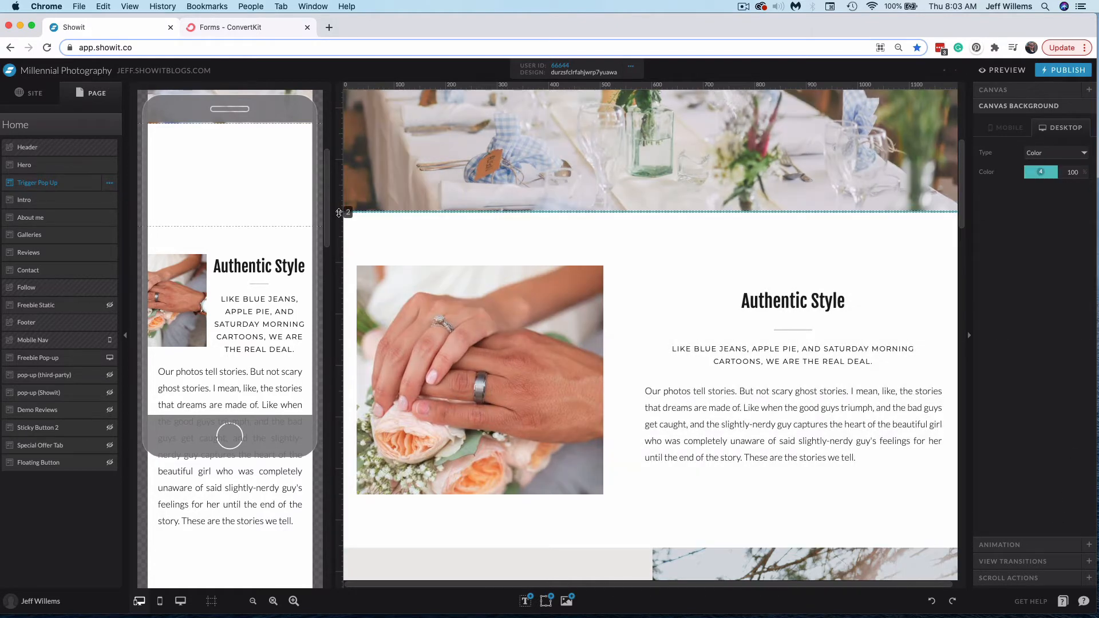
pyautogui.moveTo(338, 212); pyautogui.dragTo(338, 221)
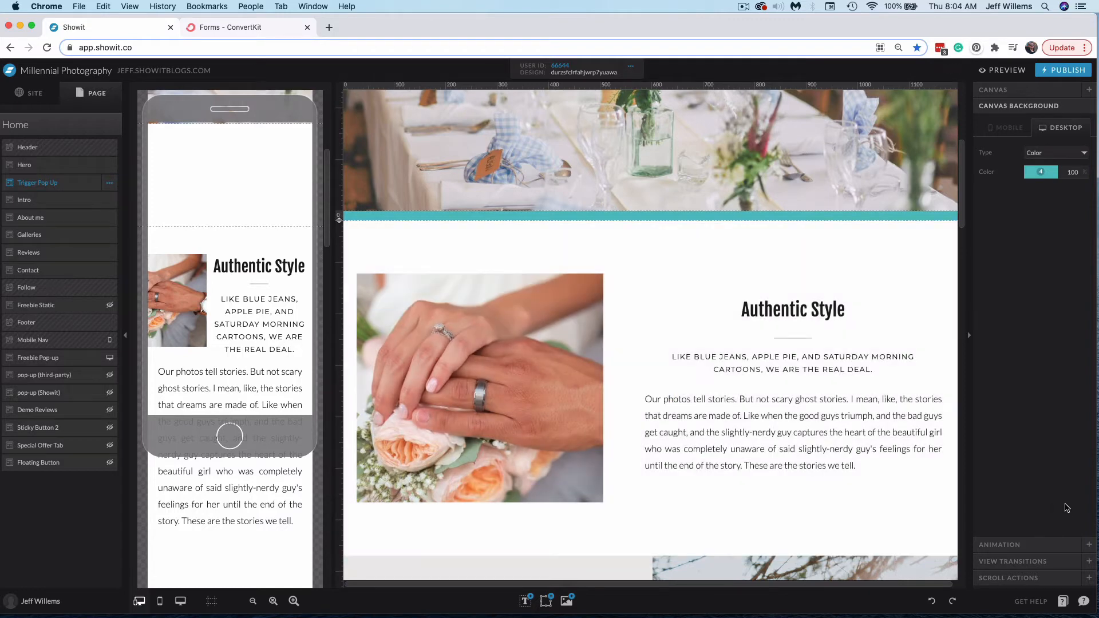
# Add a scroll action that shows the Freebie Pop-up canvas once when this canvas goes off screen
pyautogui.click(1028, 579)
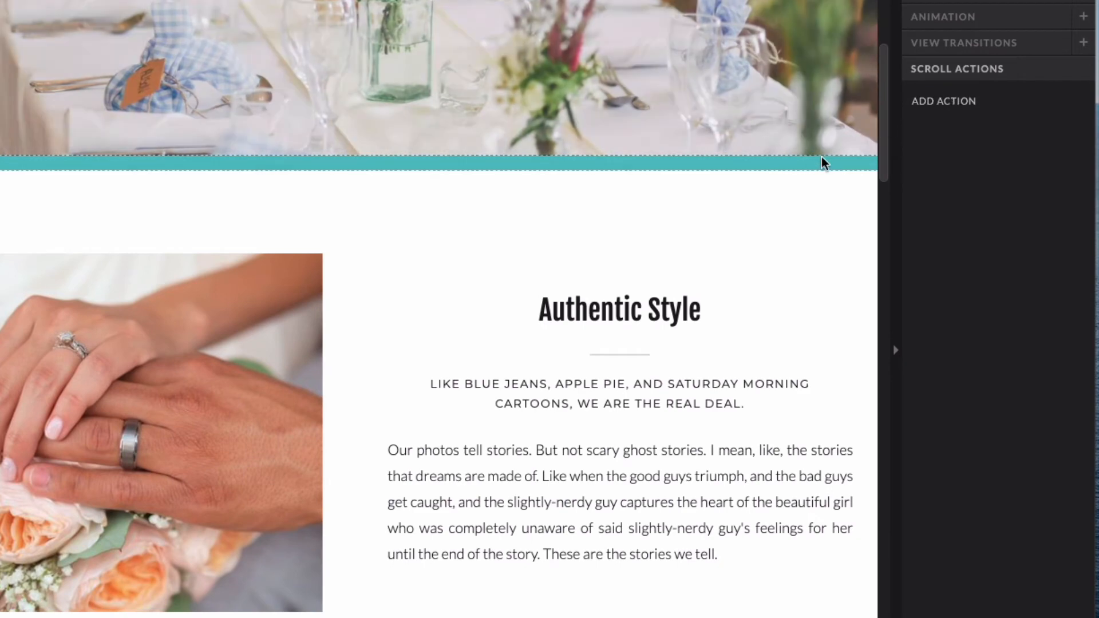
pyautogui.click(949, 107)
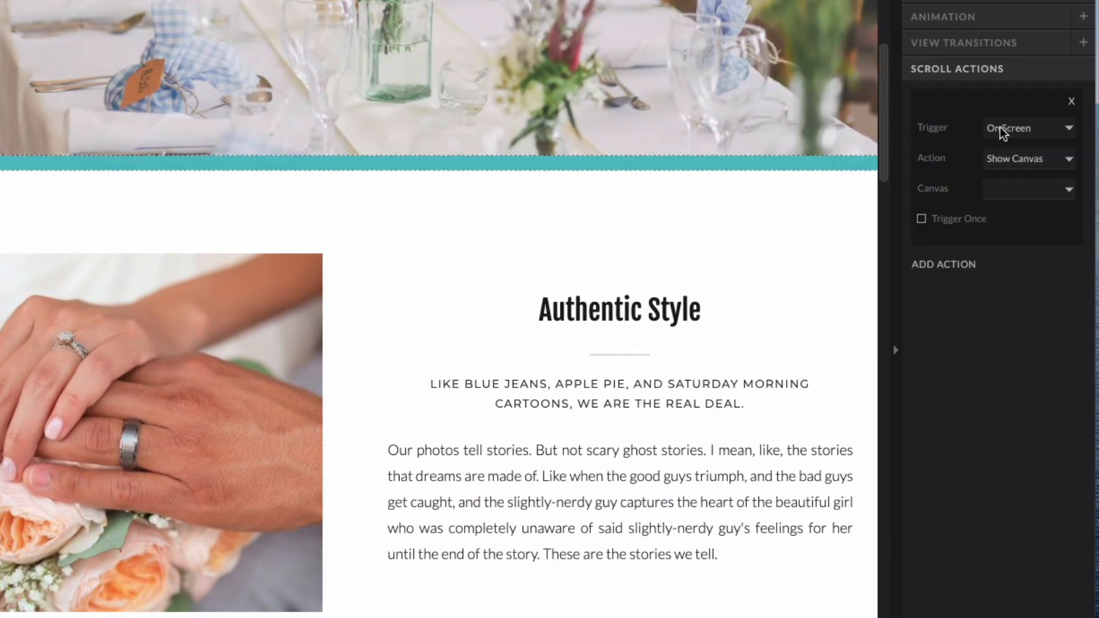
pyautogui.click(1009, 132)
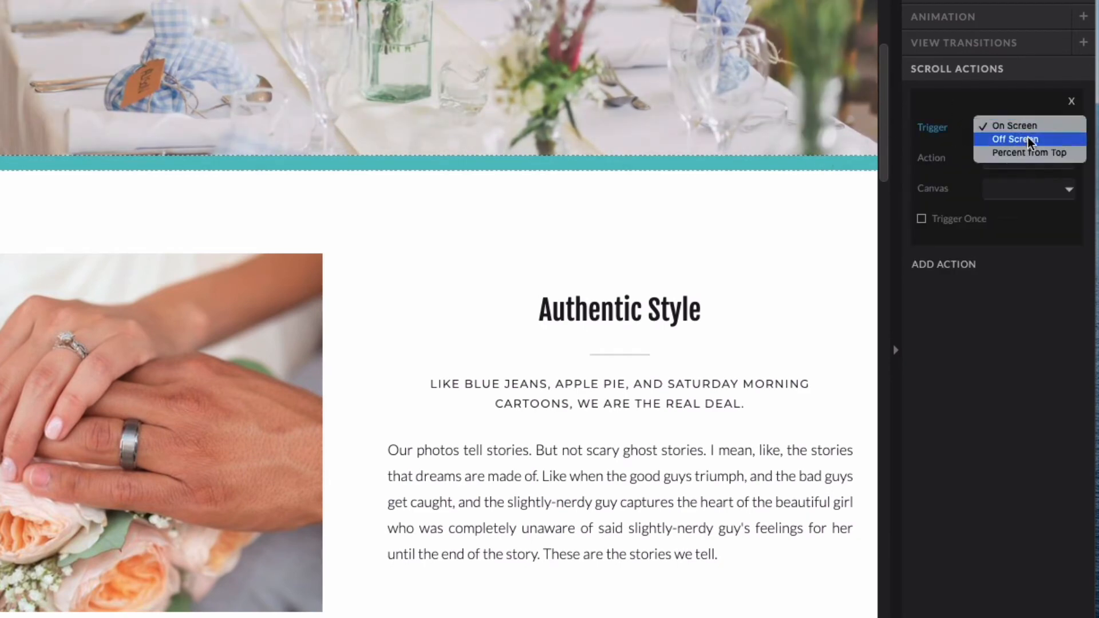
pyautogui.click(1027, 140)
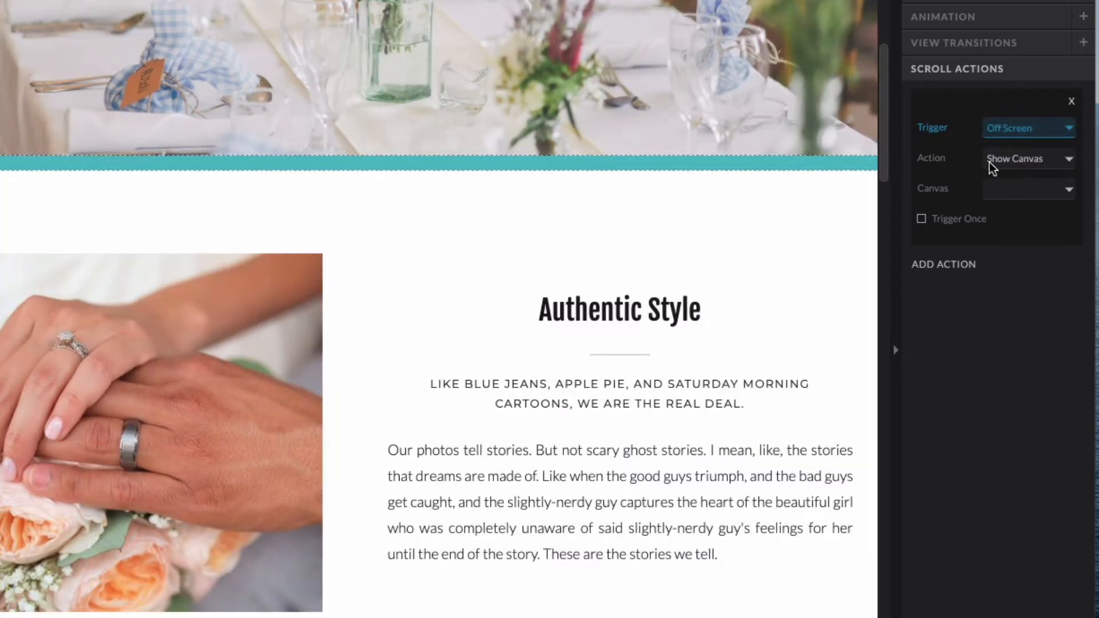
pyautogui.click(1007, 189)
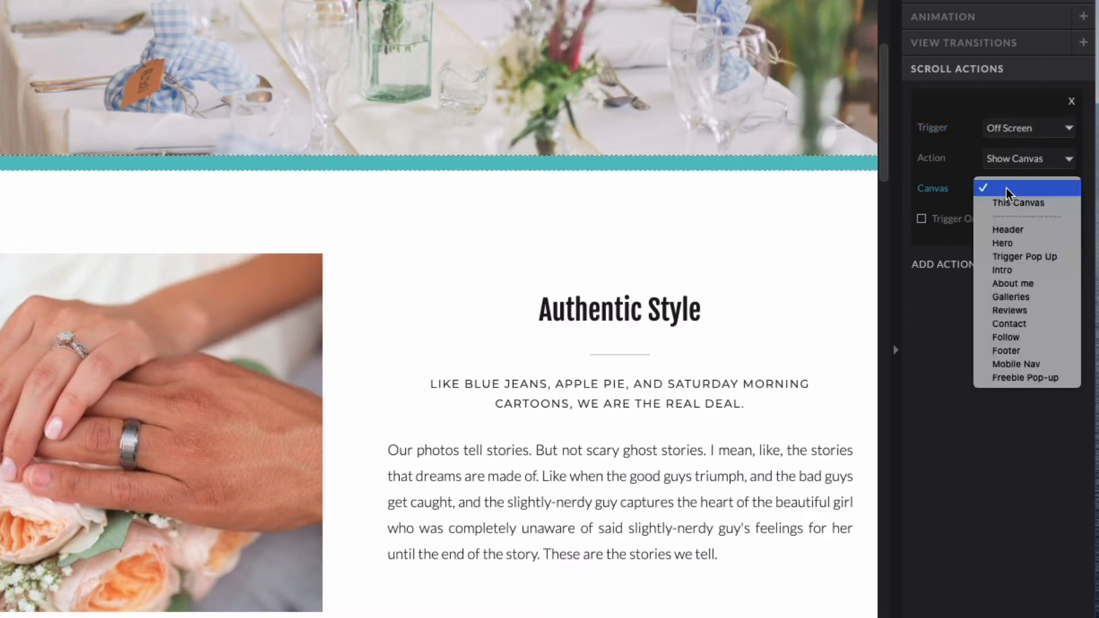
pyautogui.click(1045, 379)
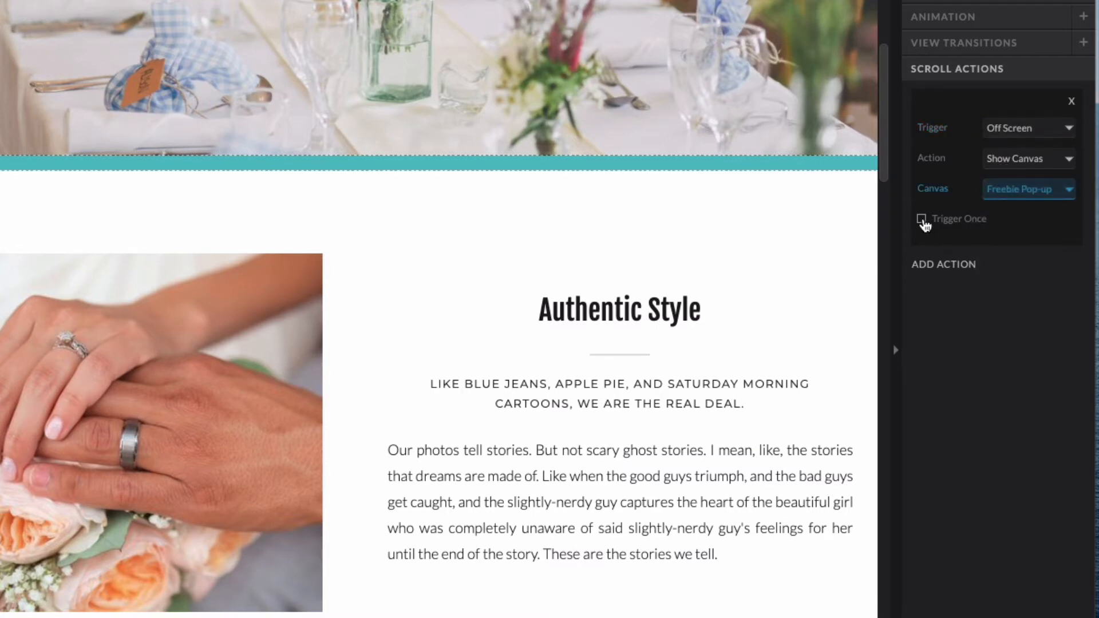
pyautogui.click(921, 219)
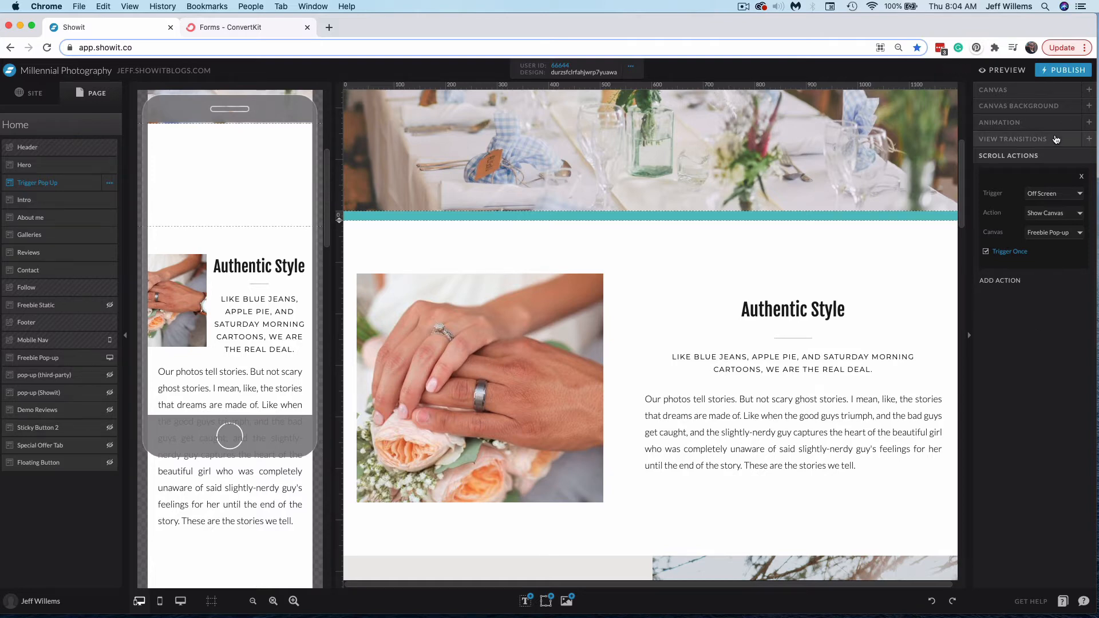
# Preview the home page in a new tab and scroll down past the trigger canvas
pyautogui.click(1007, 70)
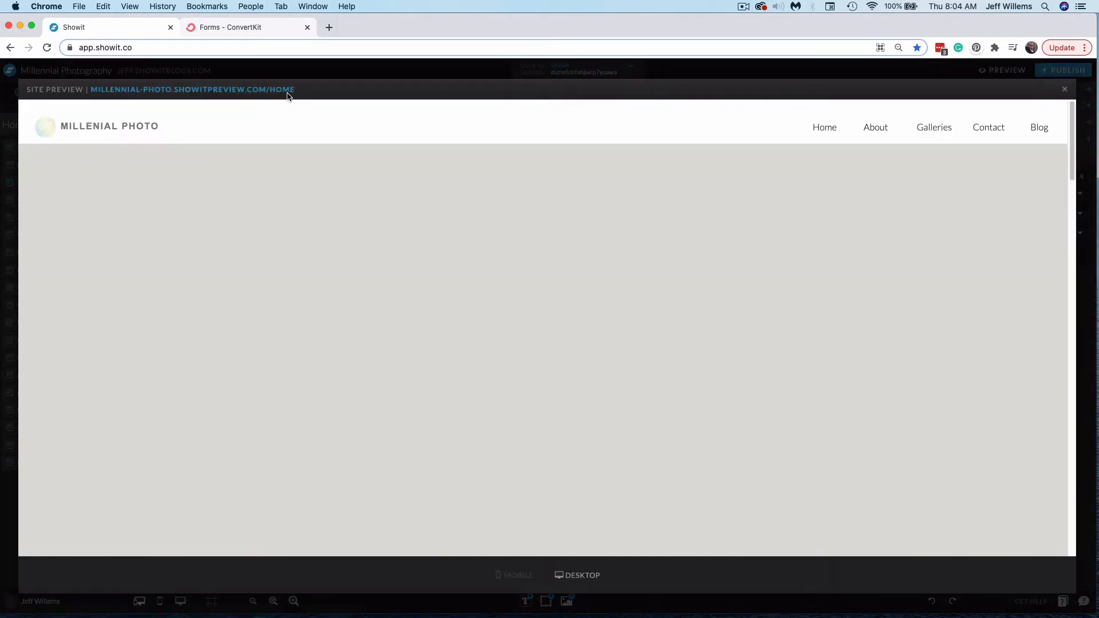
pyautogui.click(291, 90)
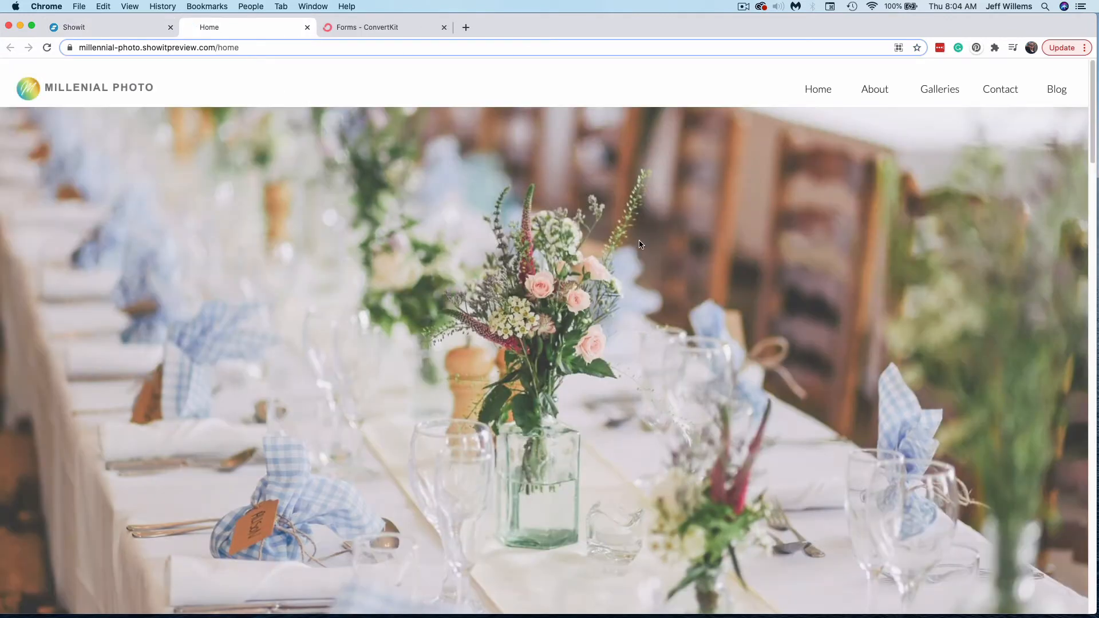
pyautogui.scroll(-6, 638, 240)
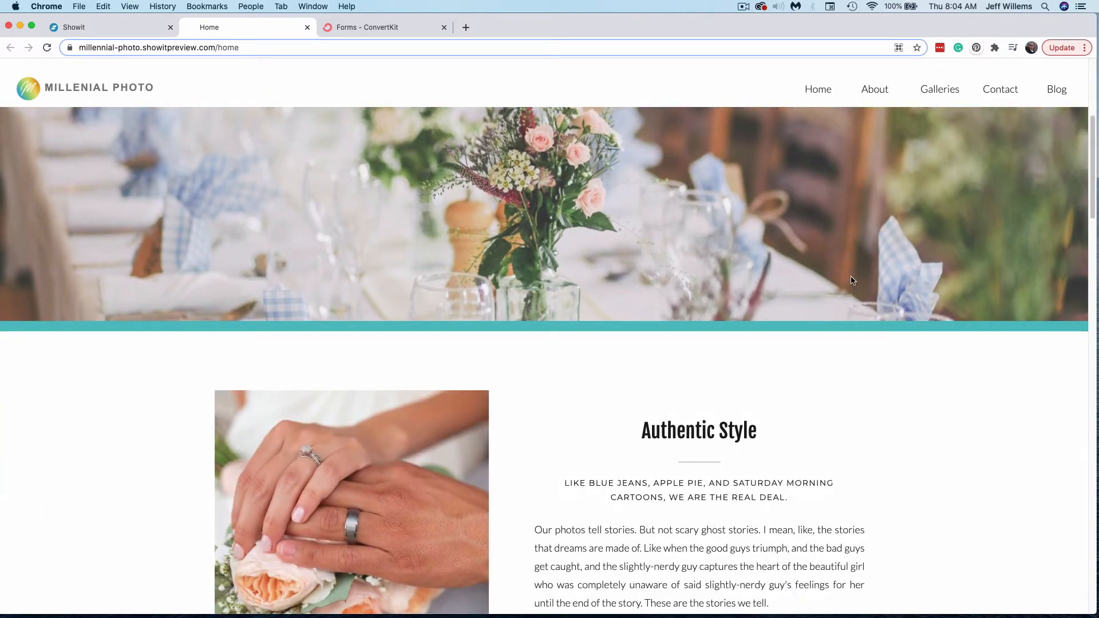
pyautogui.scroll(-2, 853, 280)
pyautogui.scroll(-5, 855, 285)
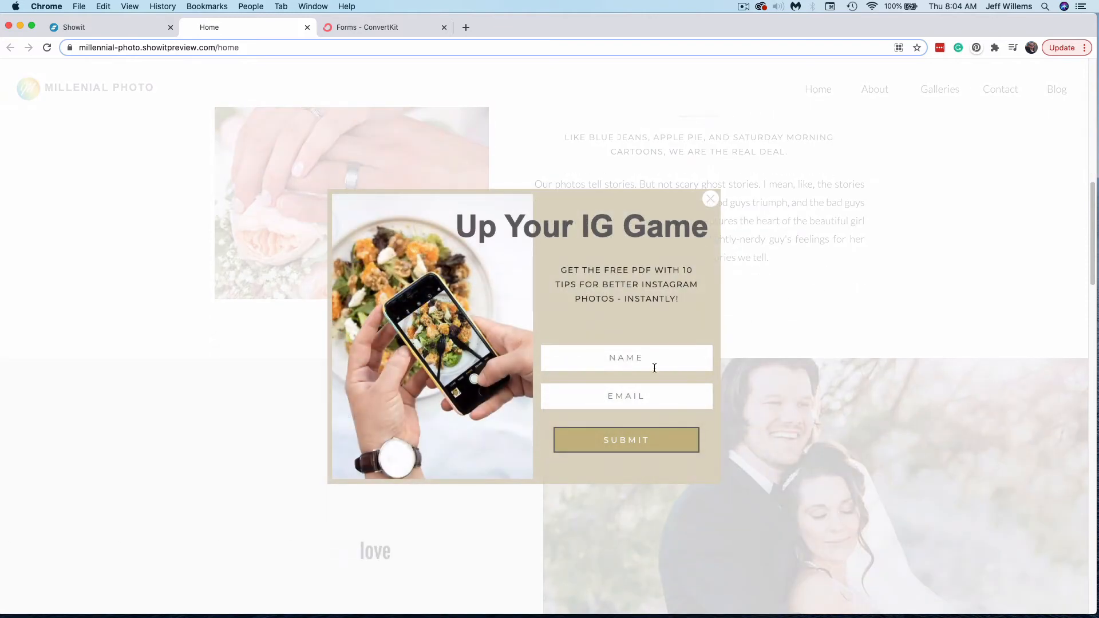
# Fill in the pop-up's name and e-mail fields with test details and submit the form
pyautogui.write('Jeff')
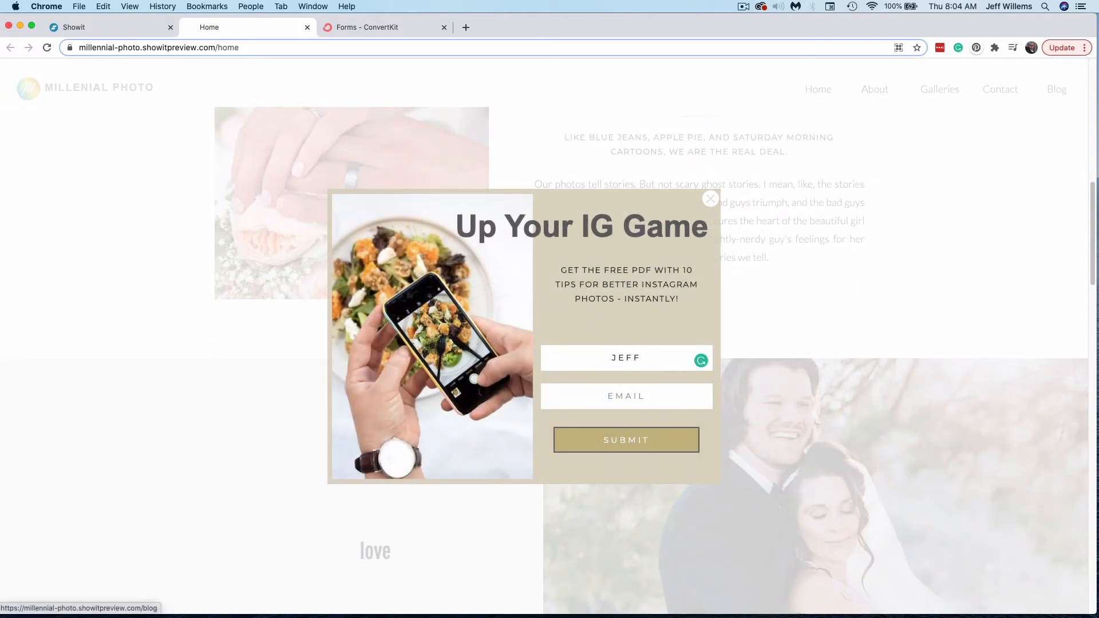
pyautogui.click(643, 387)
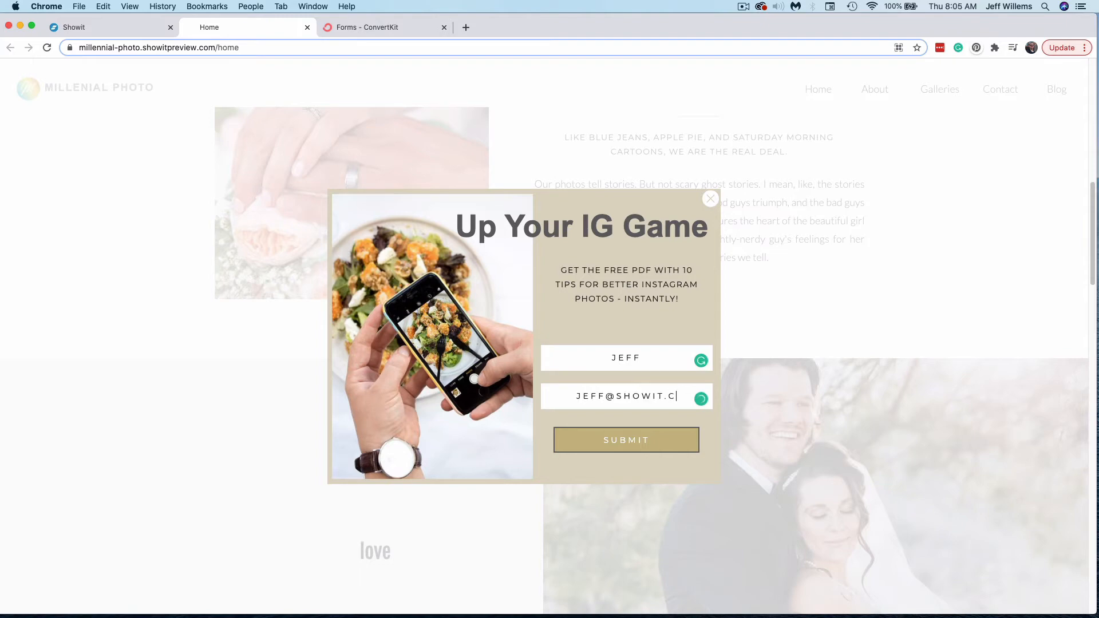
pyautogui.click(634, 438)
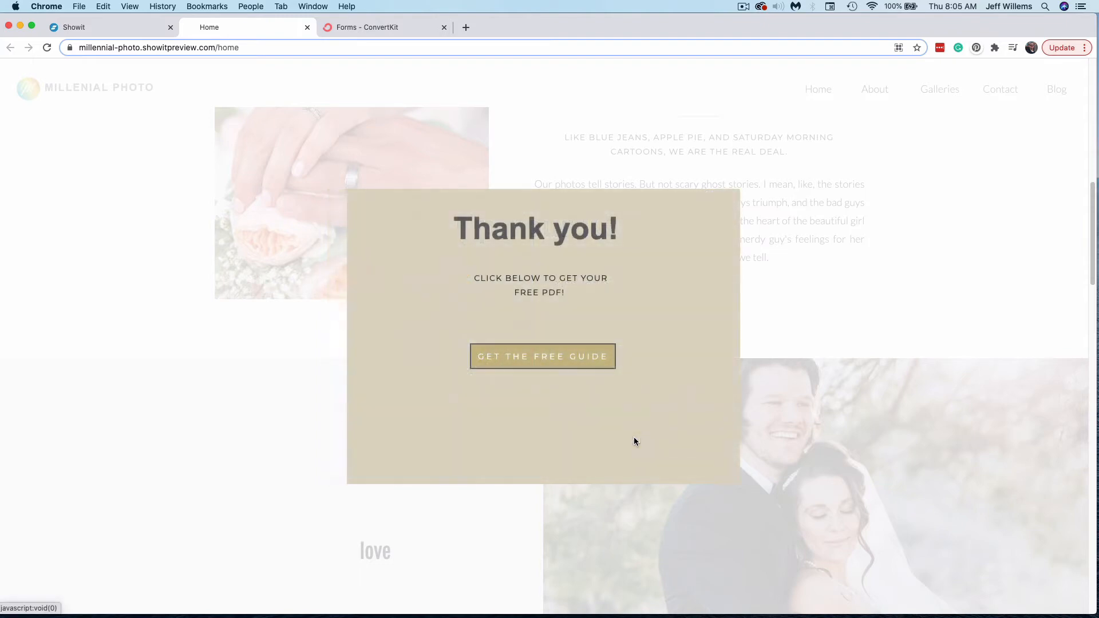
# Open the free guide from the thank-you screen and view the downloaded checklist PDF
pyautogui.click(575, 359)
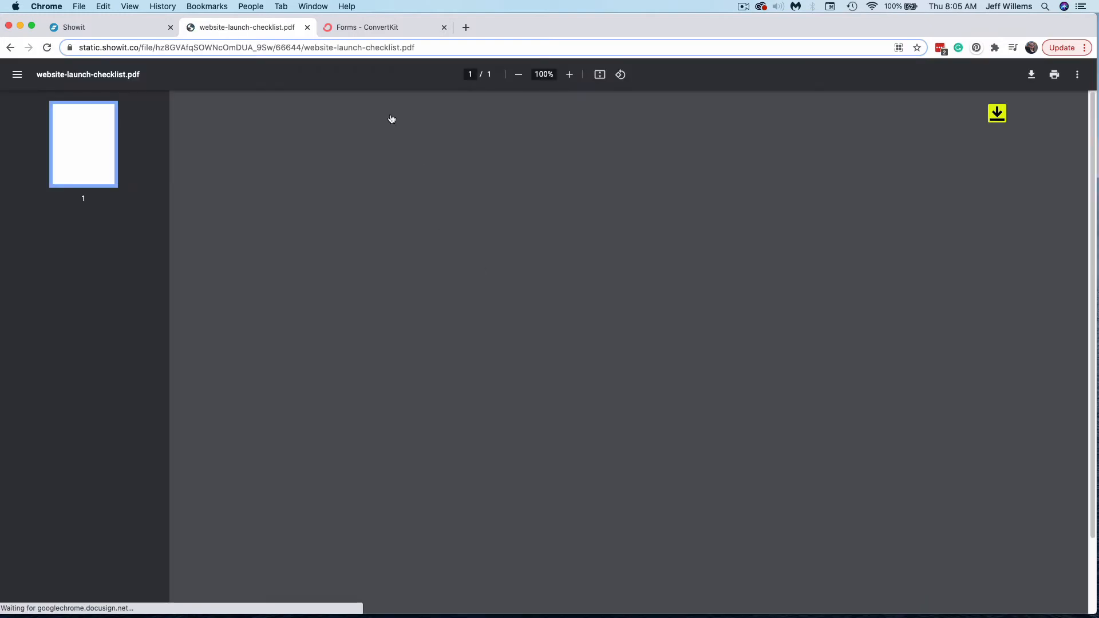
pyautogui.scroll(3, 684, 309)
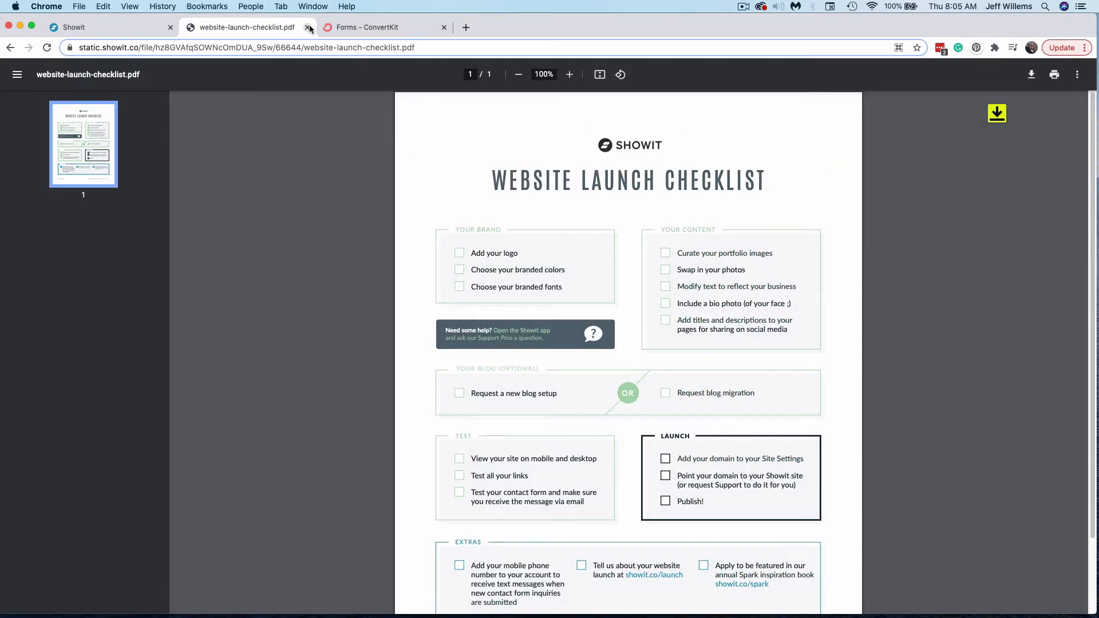
# Back in the editor, make the pop-up (third-party) canvas visible on desktop and open its canvas settings
pyautogui.click(308, 27)
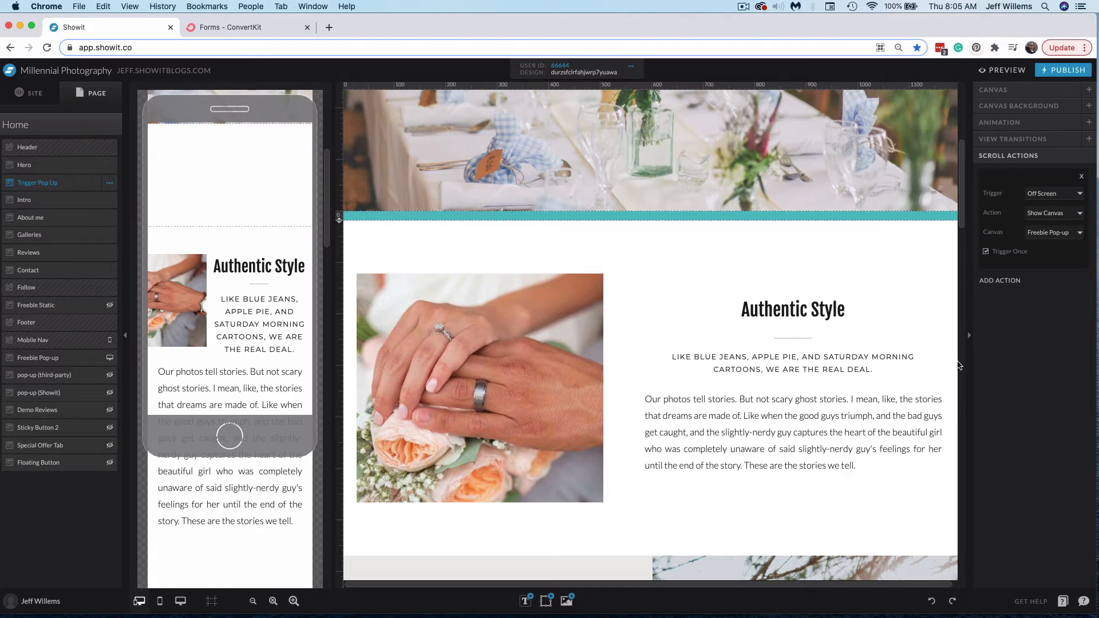
pyautogui.click(69, 374)
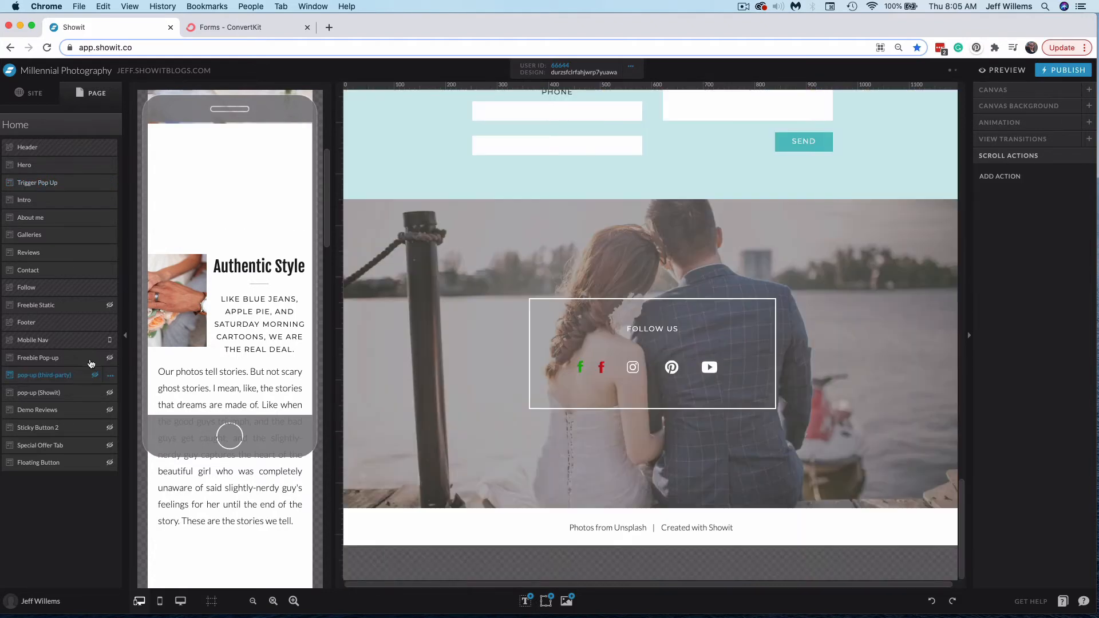
pyautogui.click(107, 376)
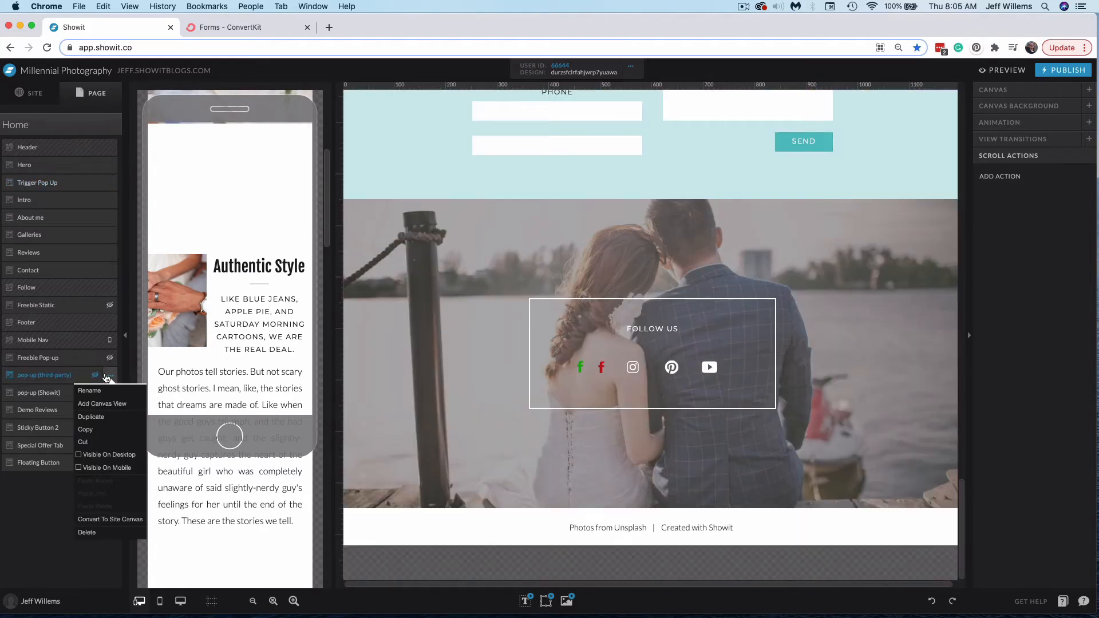
pyautogui.click(94, 449)
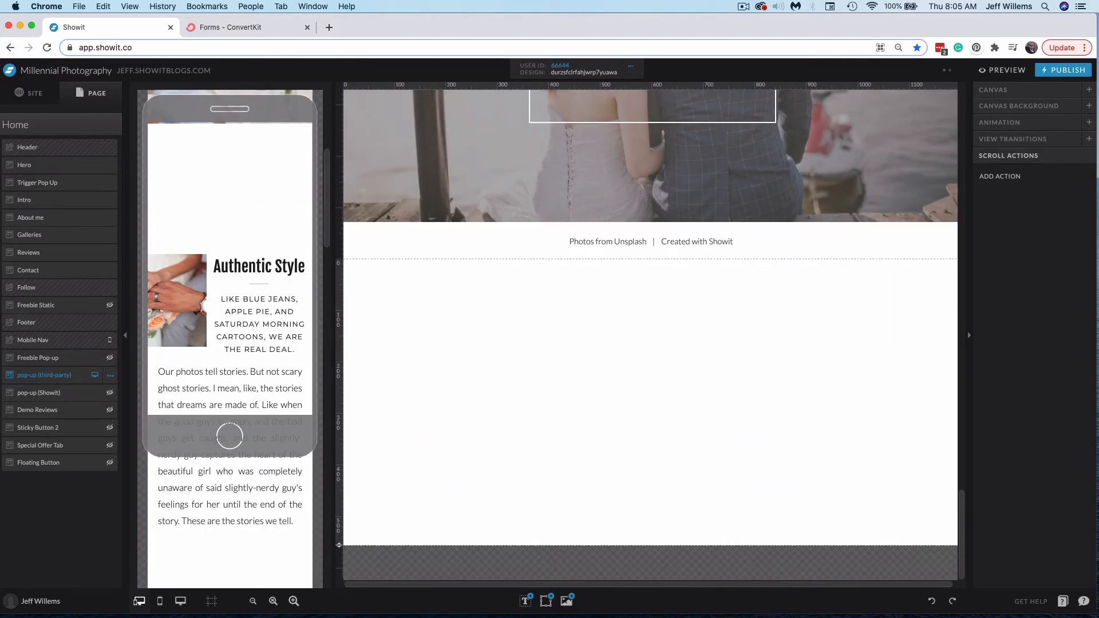
pyautogui.click(995, 90)
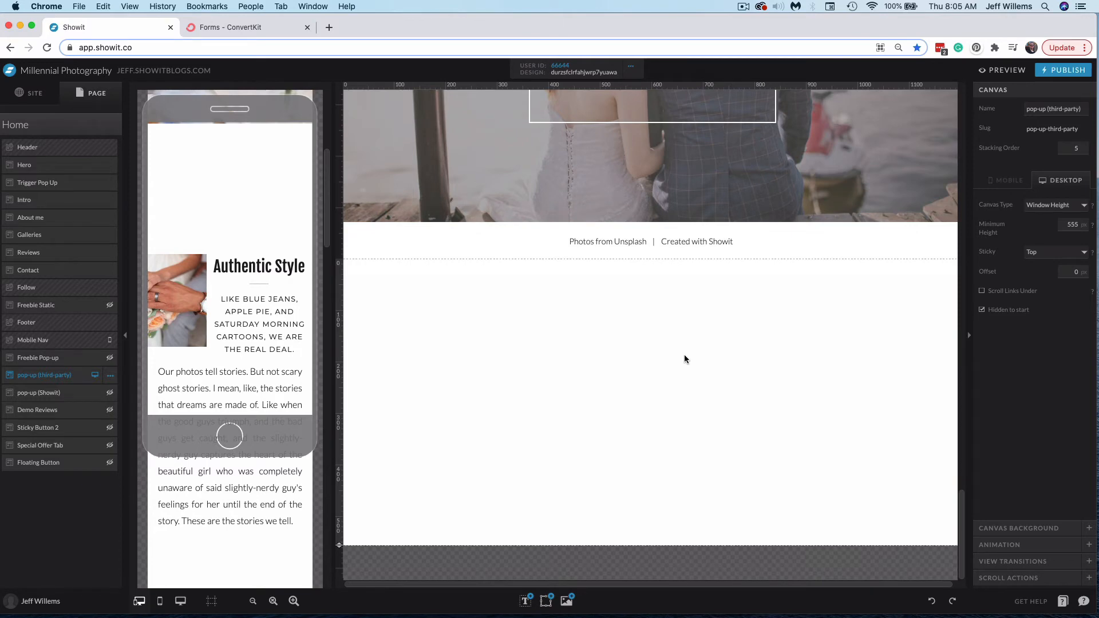
# In ConvertKit, open the Conference Sign Up Form's embed options and copy its HTML embed code
pyautogui.click(252, 29)
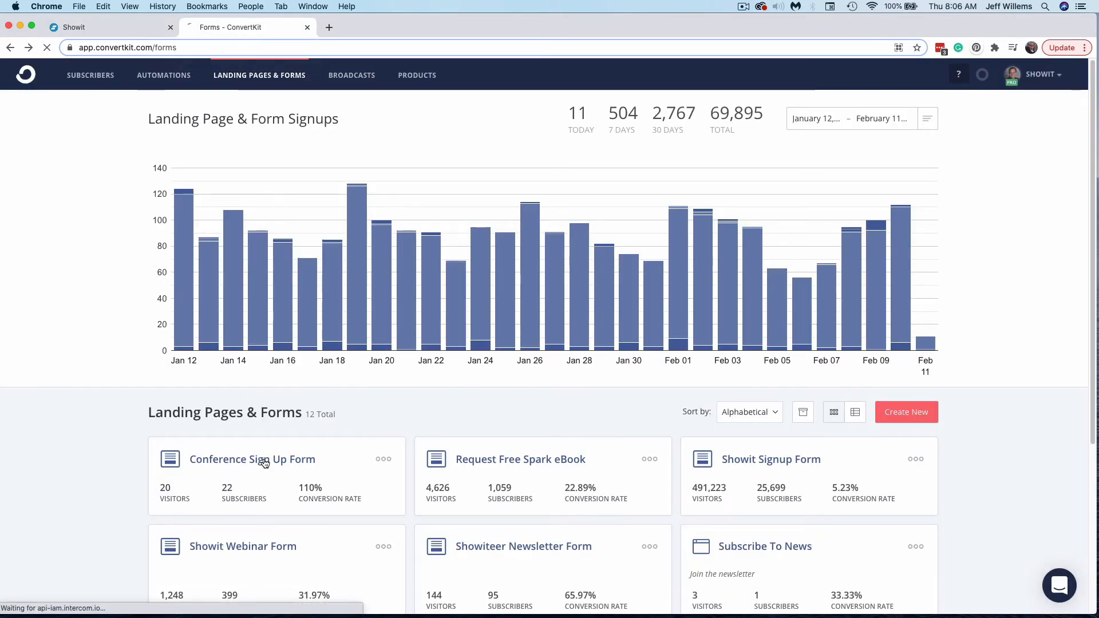
pyautogui.click(263, 461)
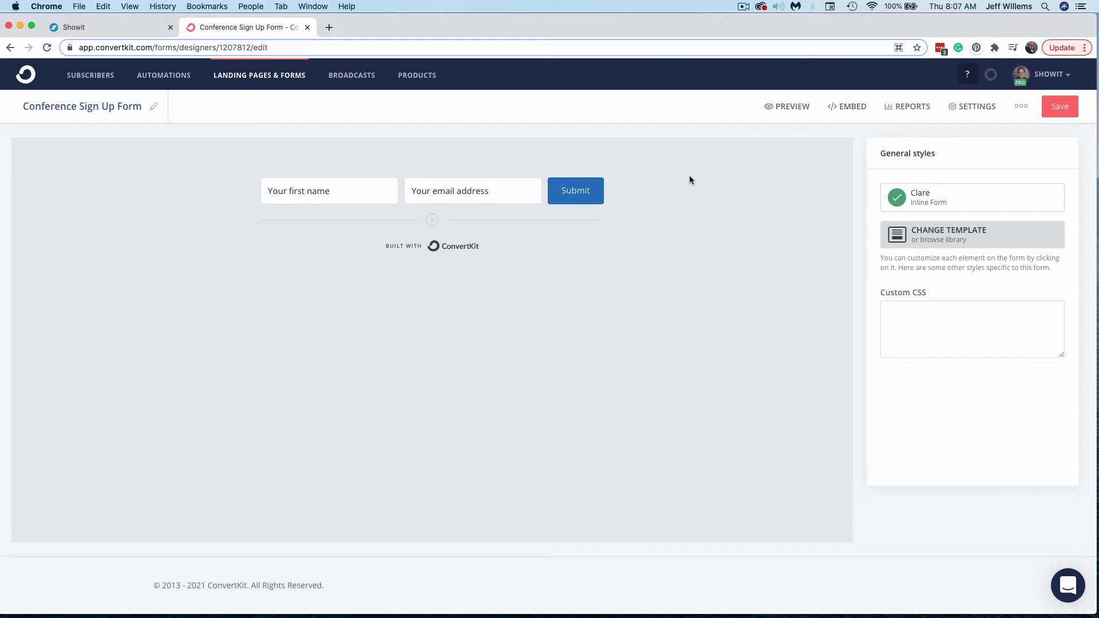
pyautogui.click(853, 107)
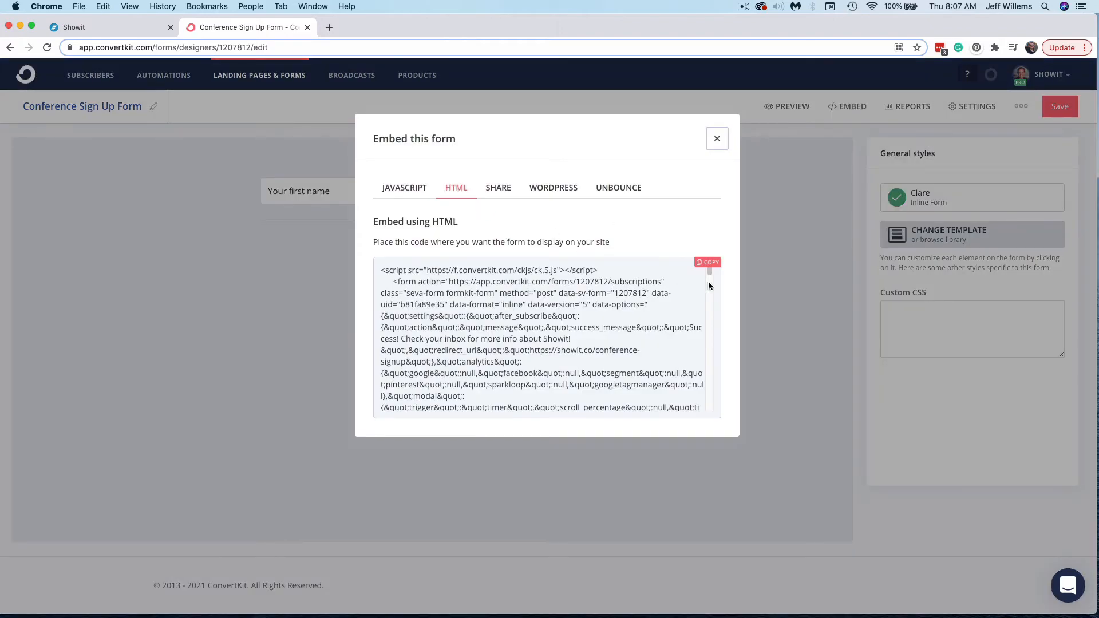
pyautogui.click(714, 266)
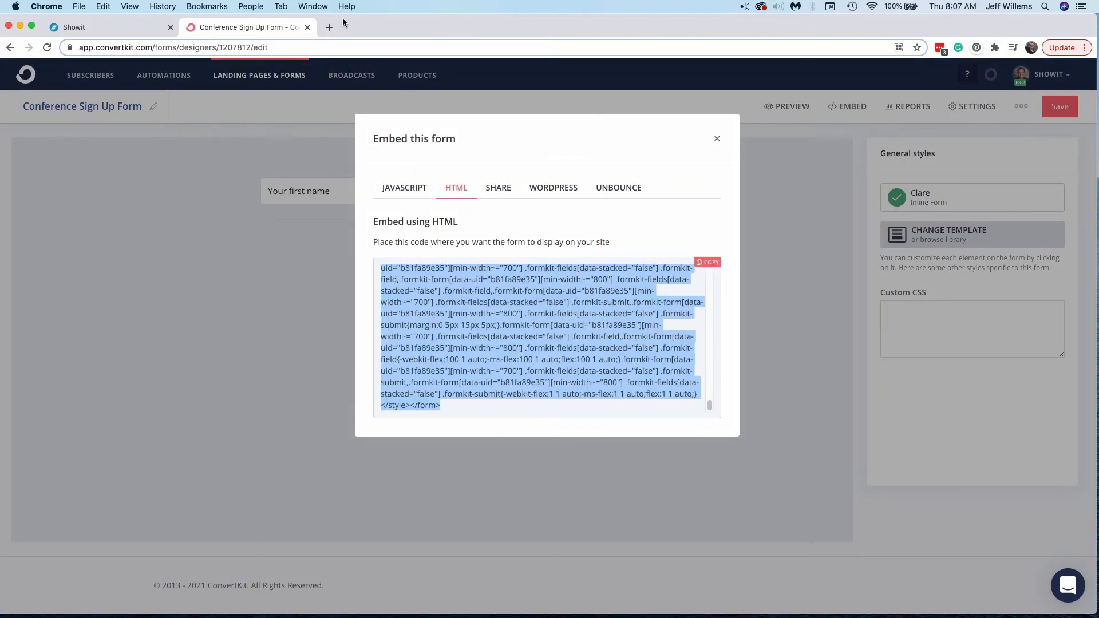
# Add an Embed Code element to the pop-up (third-party) canvas and paste the ConvertKit form code into it
pyautogui.click(130, 29)
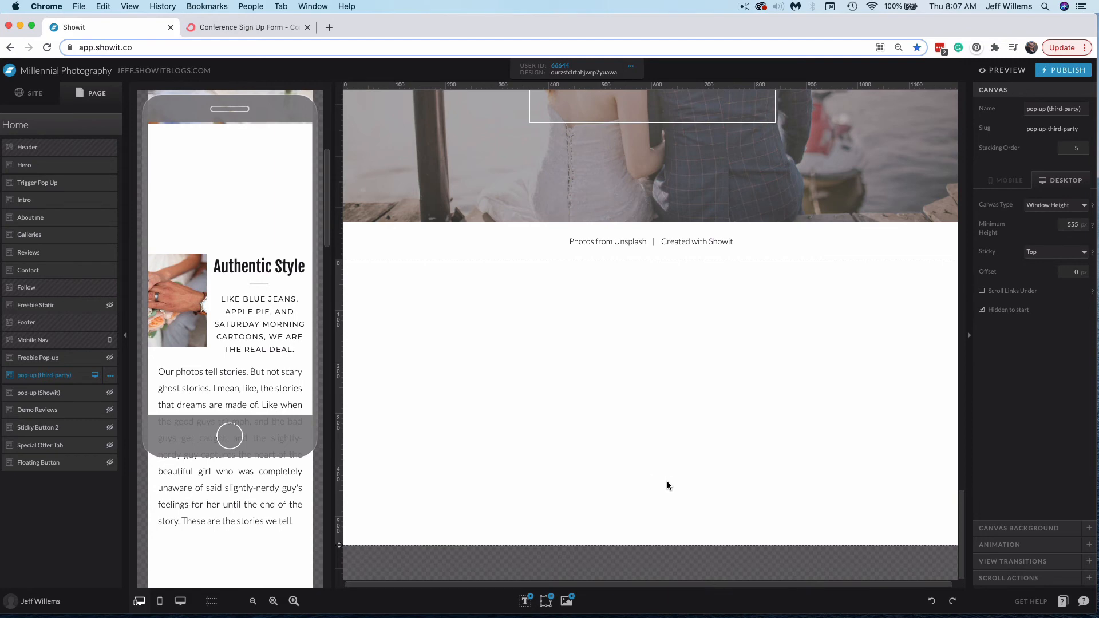
pyautogui.moveTo(551, 601)
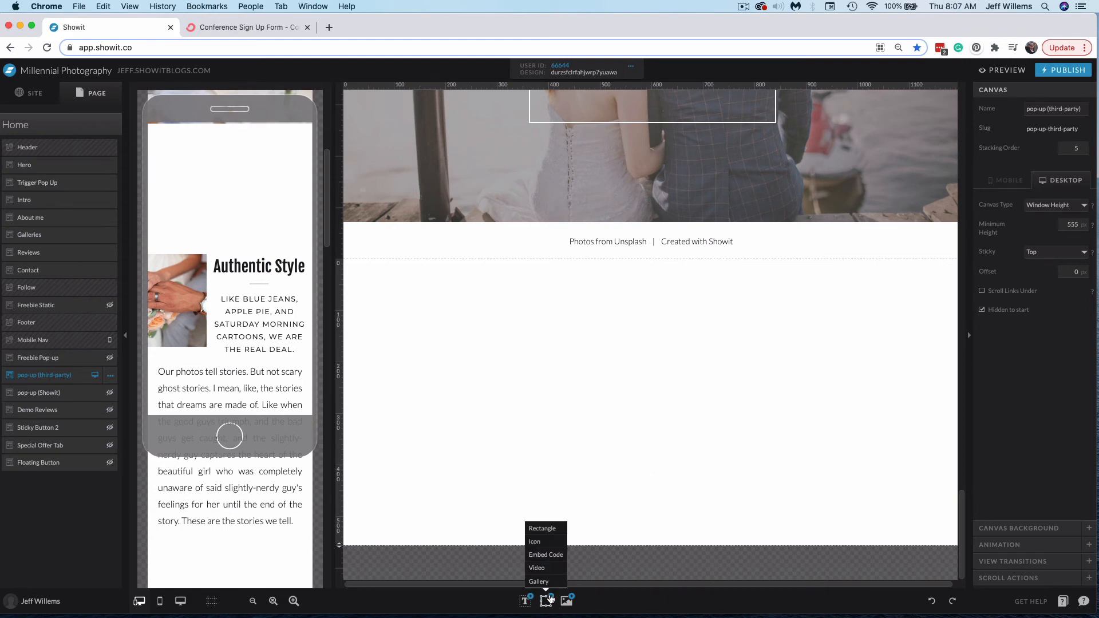
pyautogui.click(560, 557)
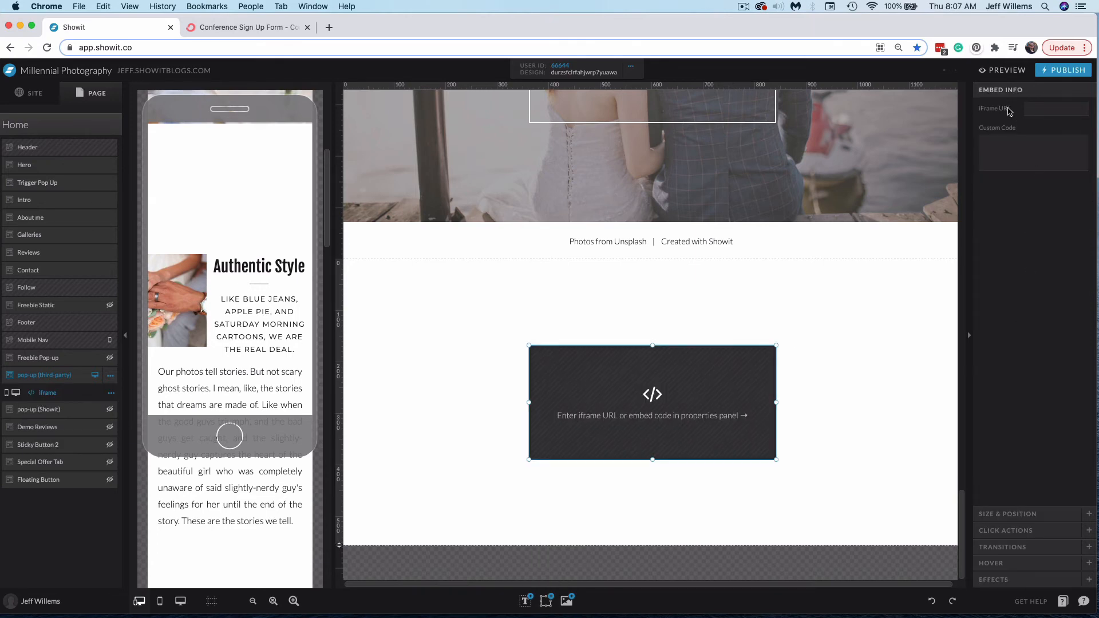
pyautogui.click(1017, 153)
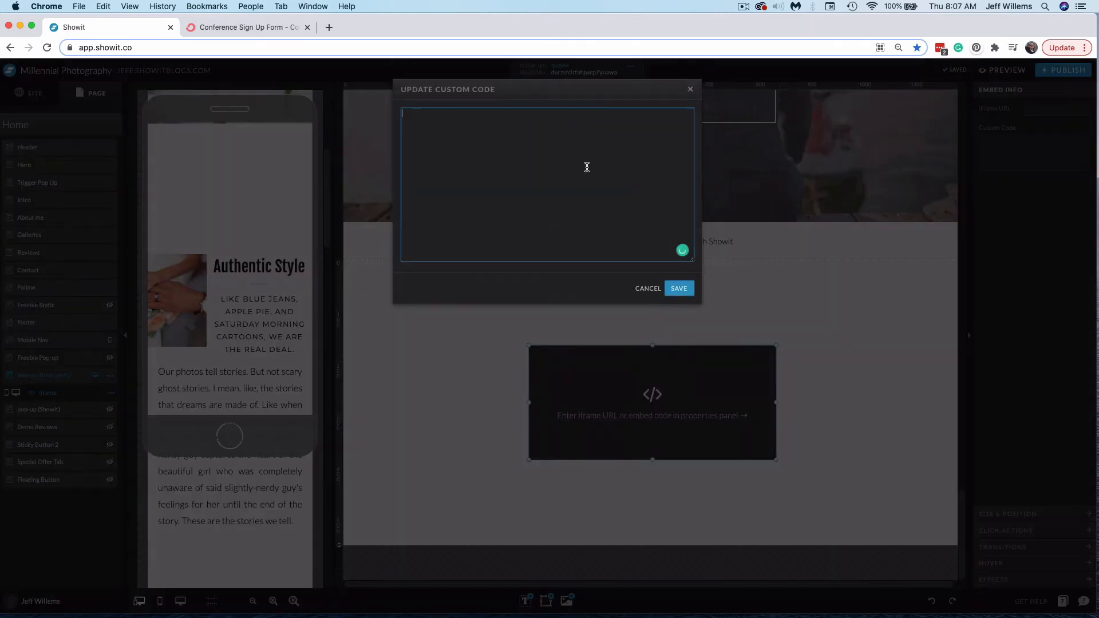
pyautogui.press('cmd+v')
pyautogui.click(678, 288)
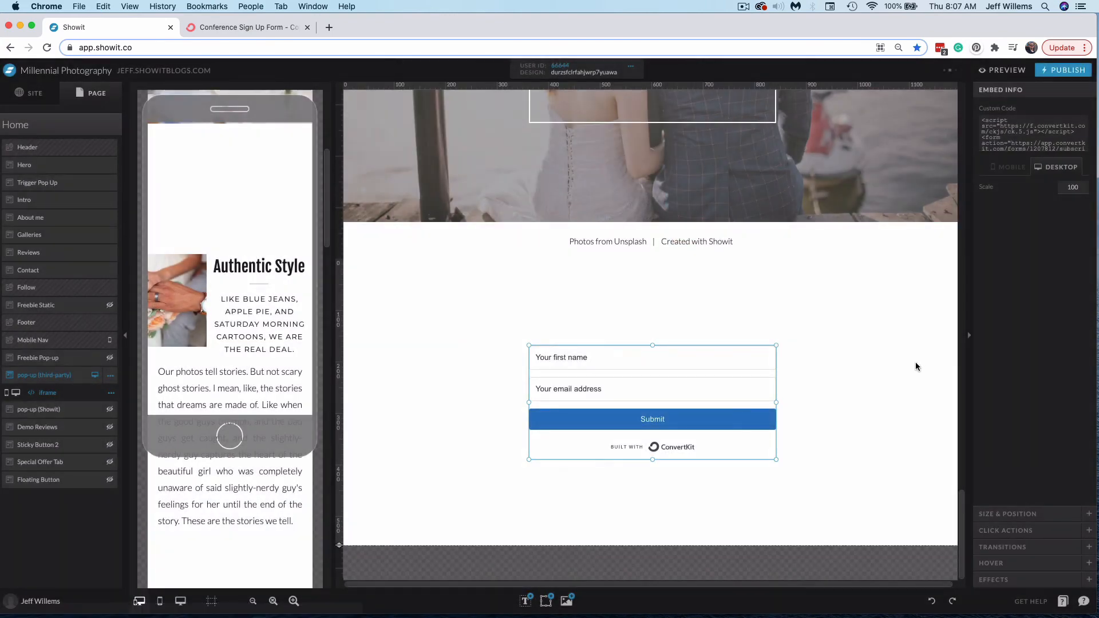
# Enlarge the embedded sign-up form by dragging its corner outward
pyautogui.click(664, 393)
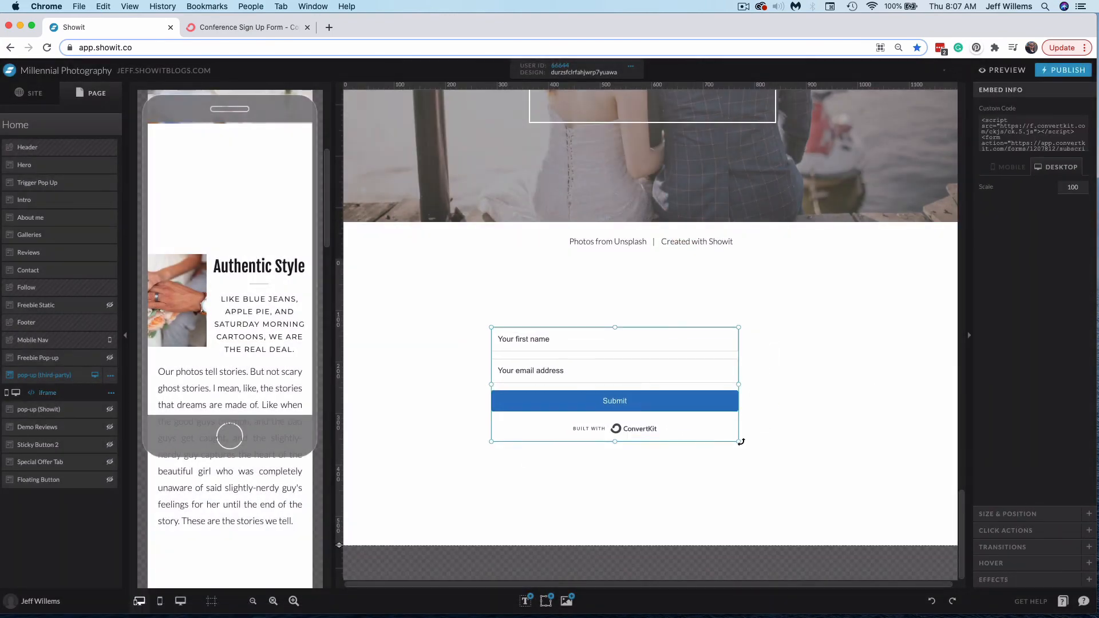
pyautogui.moveTo(709, 398); pyautogui.dragTo(728, 408)
pyautogui.click(822, 409)
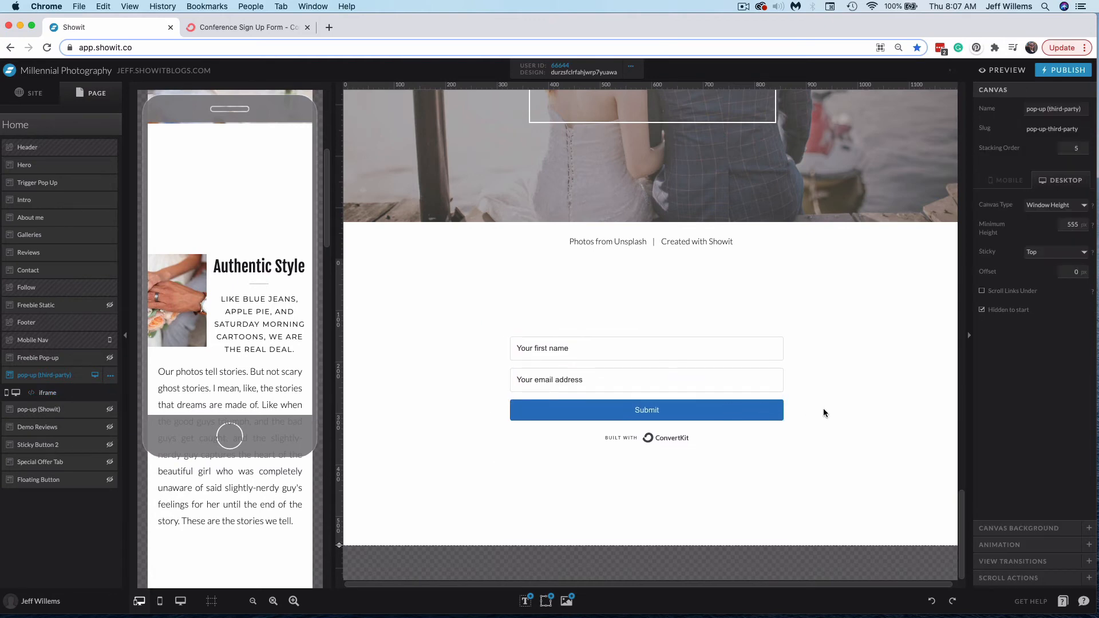
# Add a rectangle sized around the form and move it beneath the iframe in the layer order
pyautogui.moveTo(547, 602)
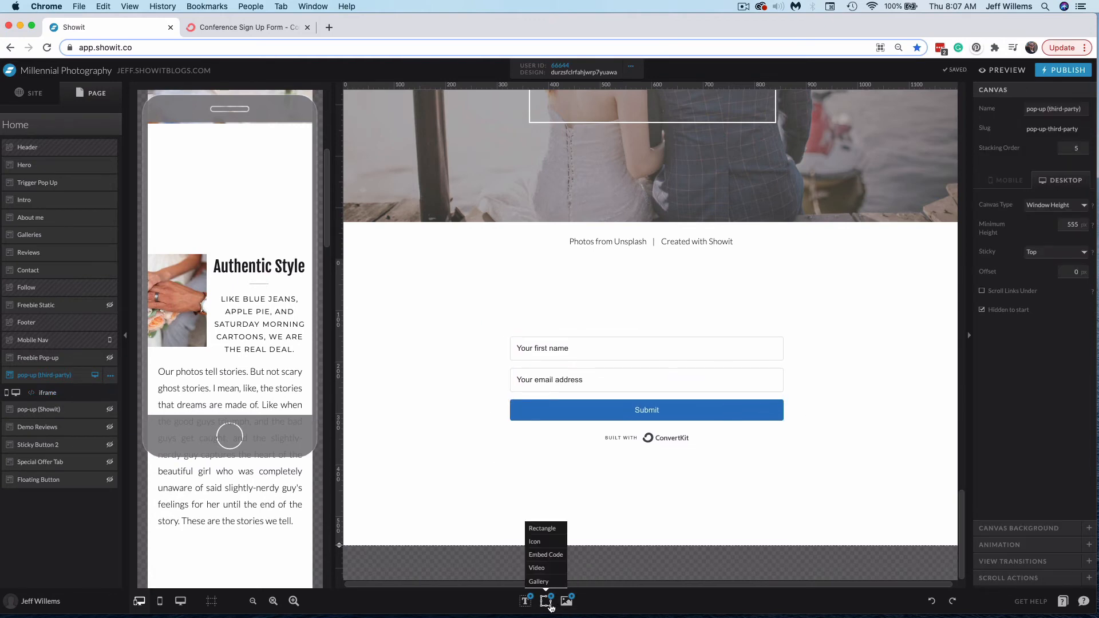
pyautogui.click(545, 529)
pyautogui.moveTo(656, 417); pyautogui.dragTo(621, 393)
pyautogui.moveTo(743, 434); pyautogui.dragTo(806, 450)
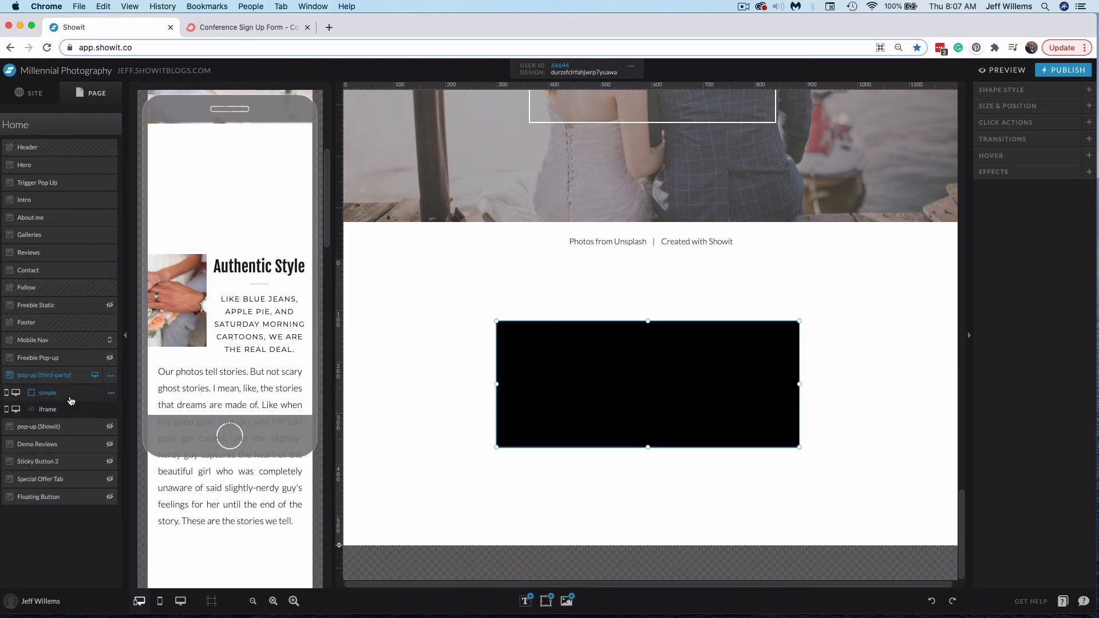
pyautogui.moveTo(71, 400); pyautogui.dragTo(69, 413)
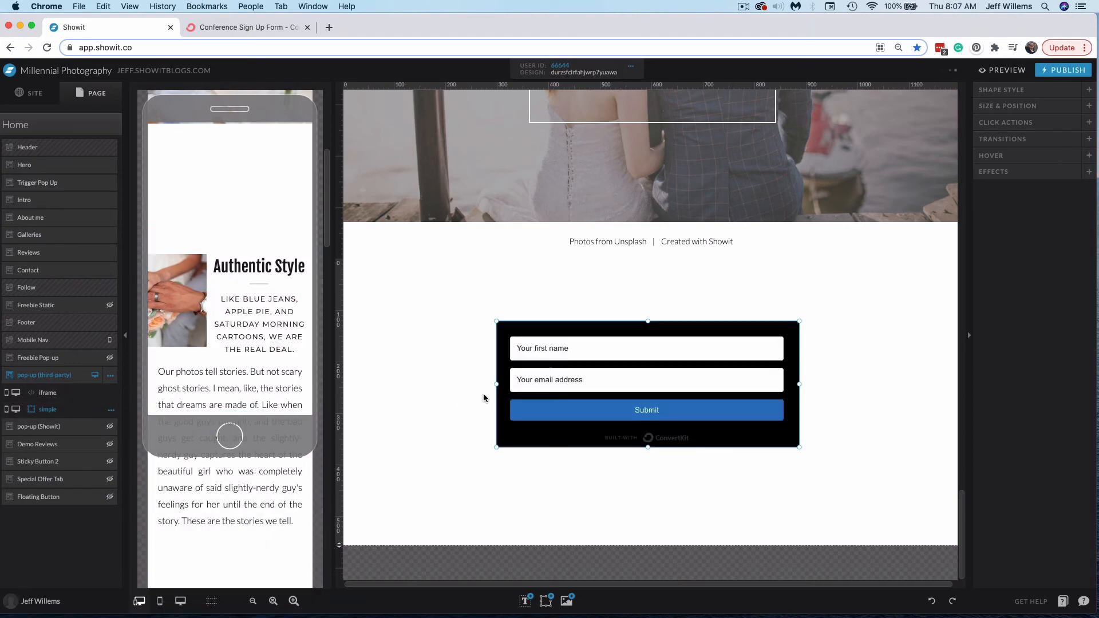
pyautogui.moveTo(798, 447); pyautogui.dragTo(799, 450)
# Set the rectangle's fill to site color 3
pyautogui.click(1038, 91)
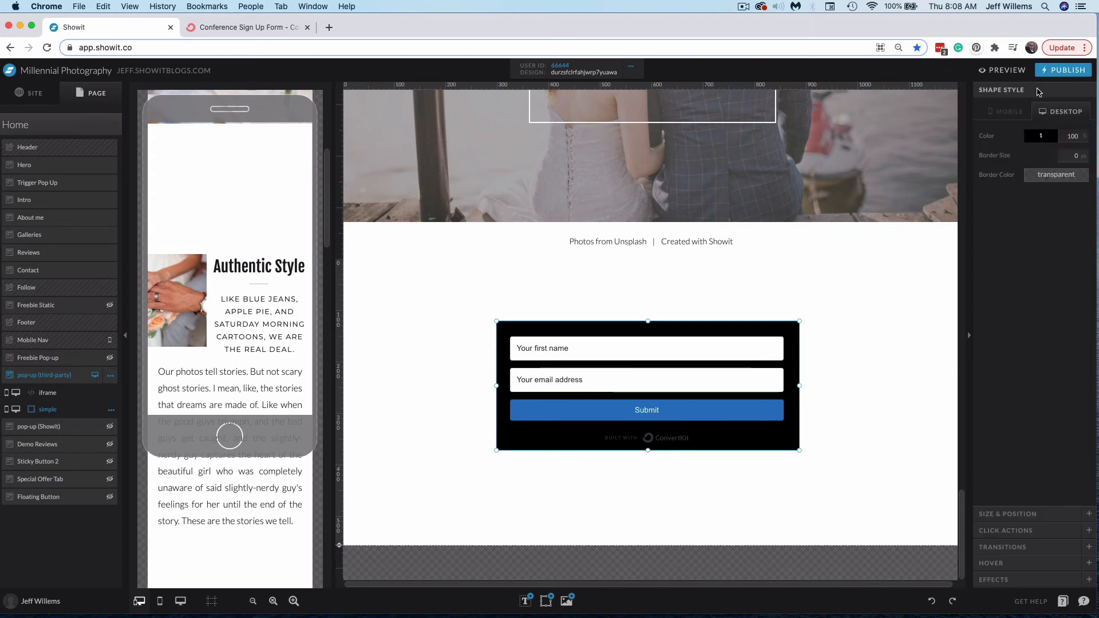
pyautogui.click(1040, 136)
pyautogui.click(1042, 172)
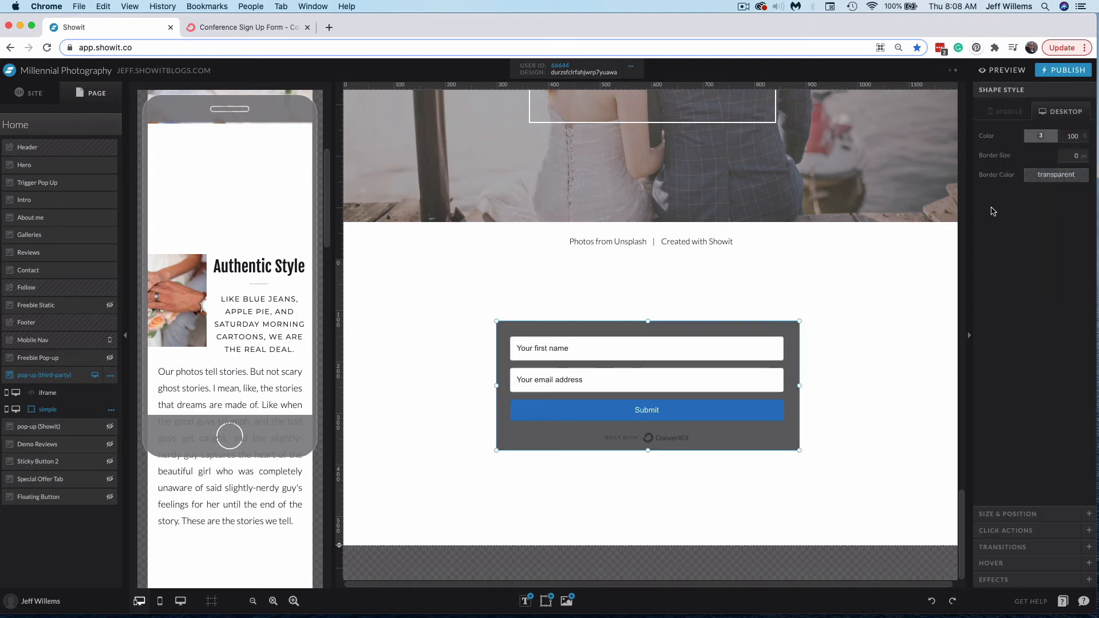
pyautogui.moveTo(796, 377); pyautogui.dragTo(794, 376)
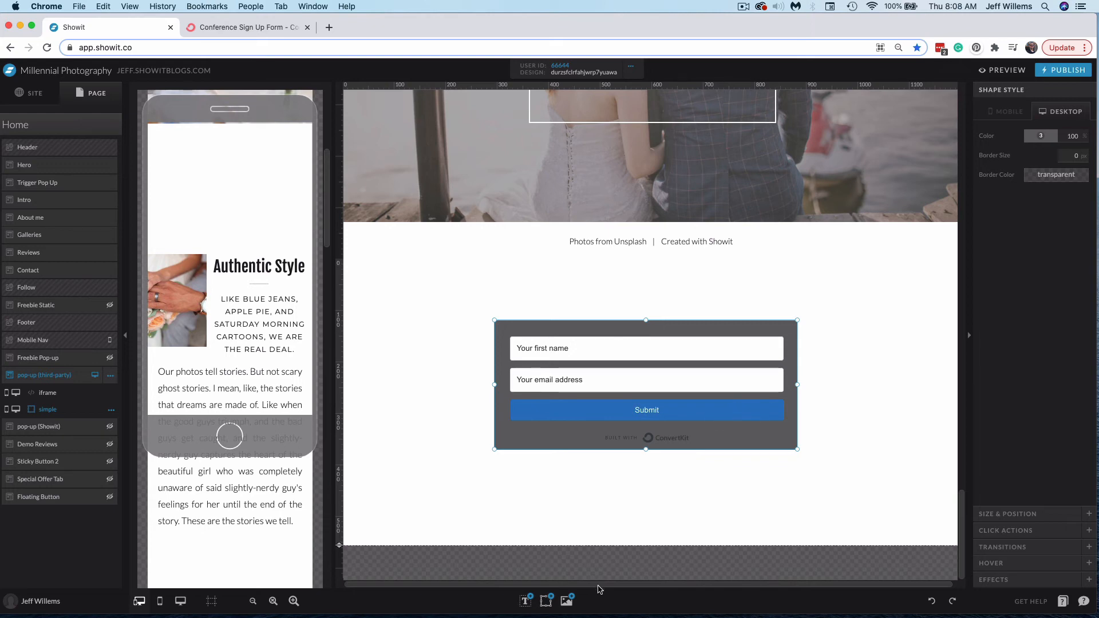
# Add an icon at the form's upper-right corner and change it to the circled X close icon
pyautogui.moveTo(545, 600)
pyautogui.click(570, 541)
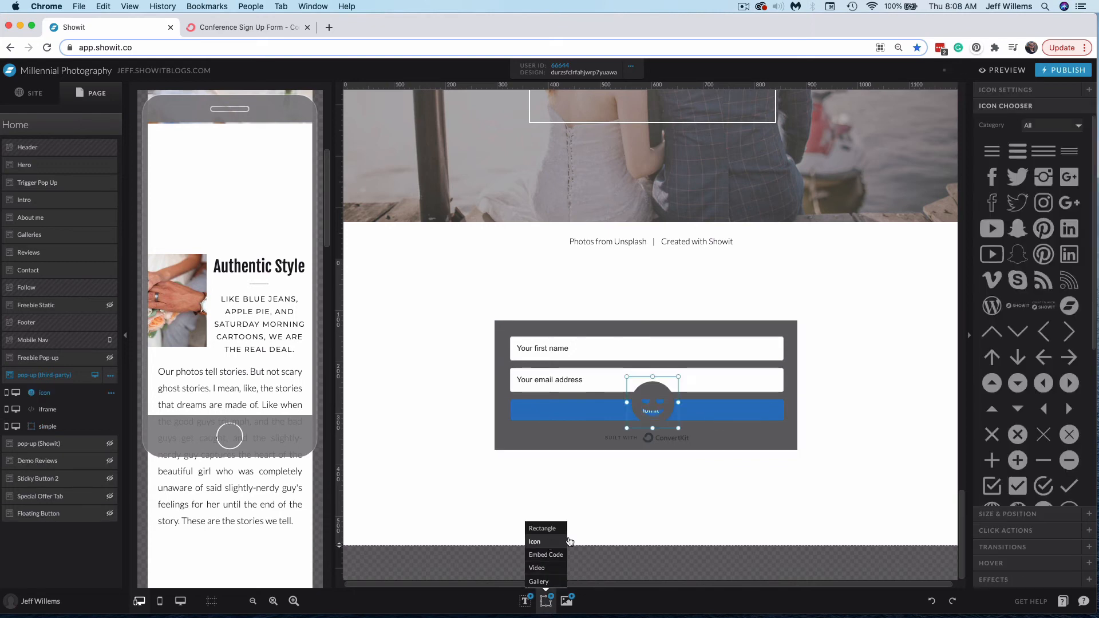
pyautogui.moveTo(670, 409); pyautogui.dragTo(827, 357)
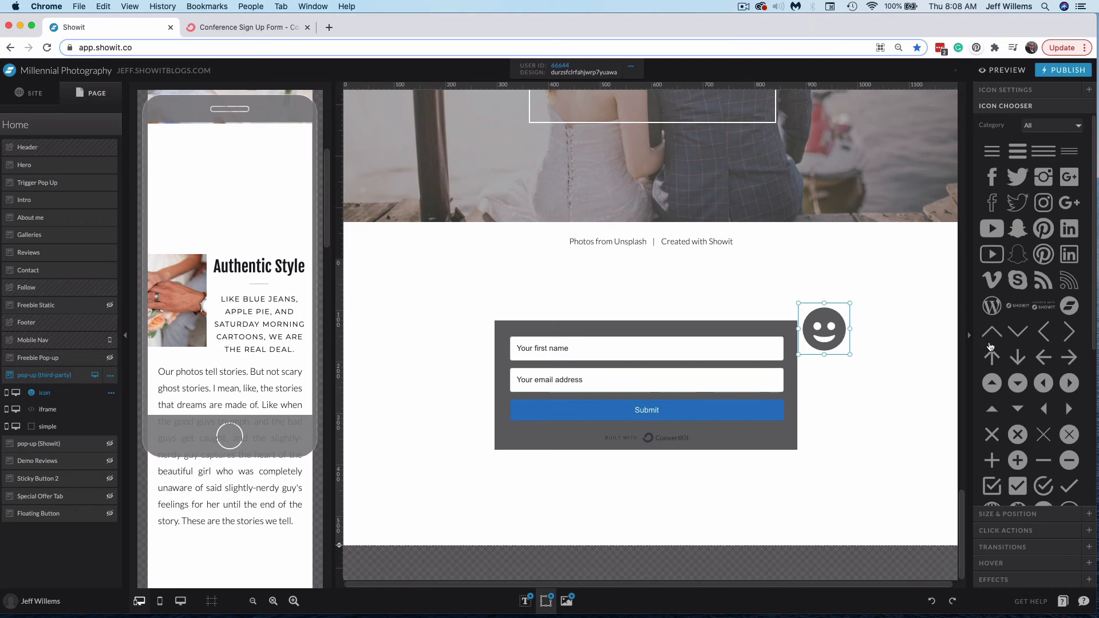
pyautogui.click(1070, 436)
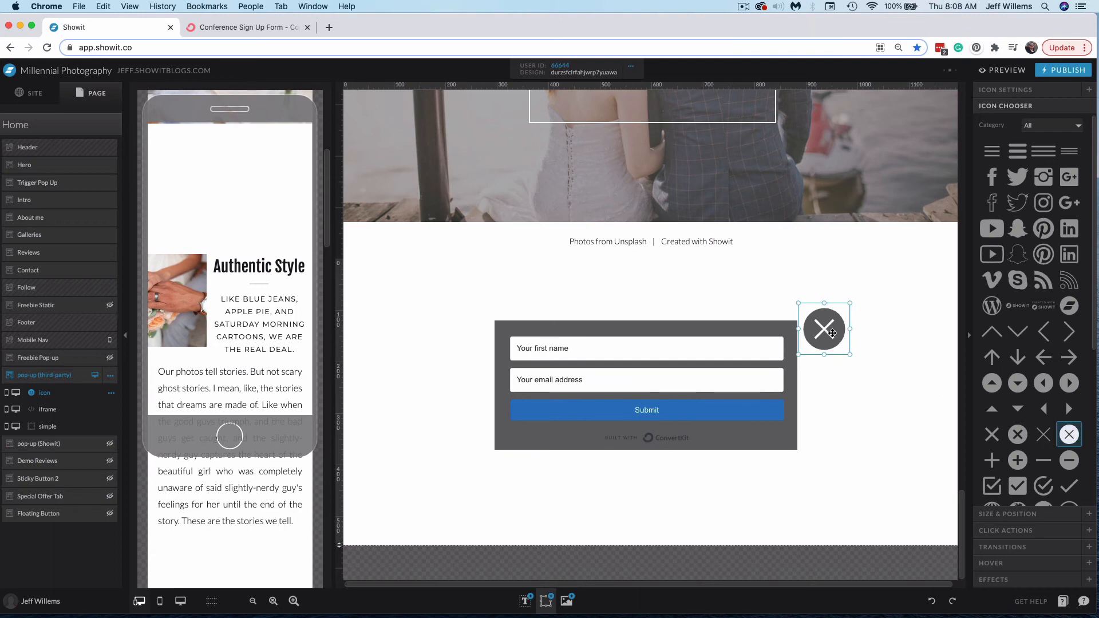
pyautogui.moveTo(834, 334); pyautogui.dragTo(831, 324)
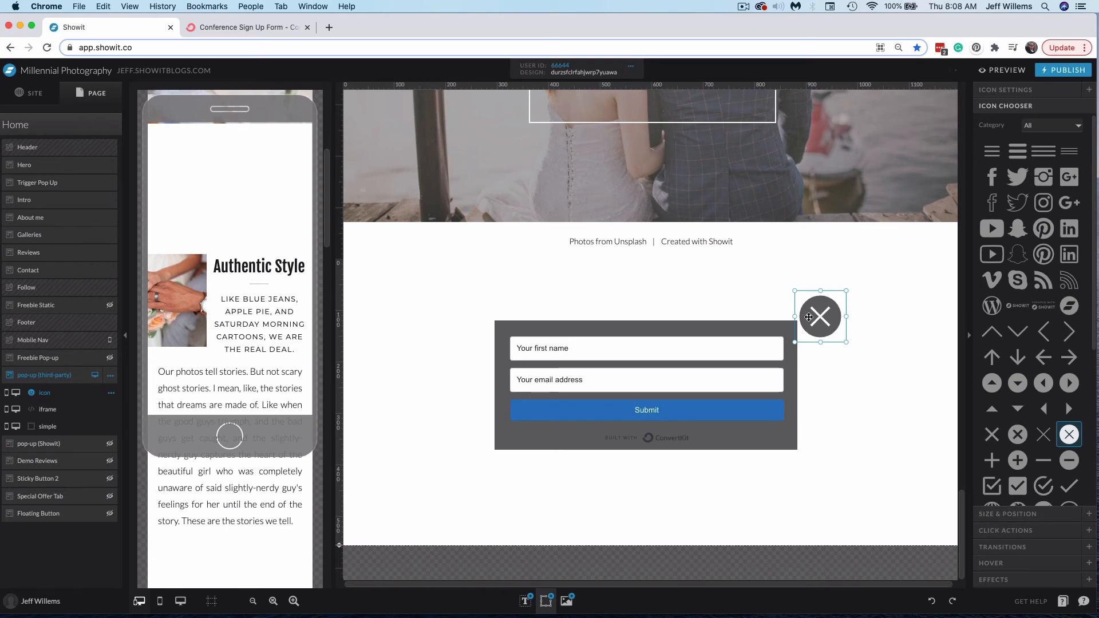
# Give the close icon a click action that hides this canvas
pyautogui.click(1003, 531)
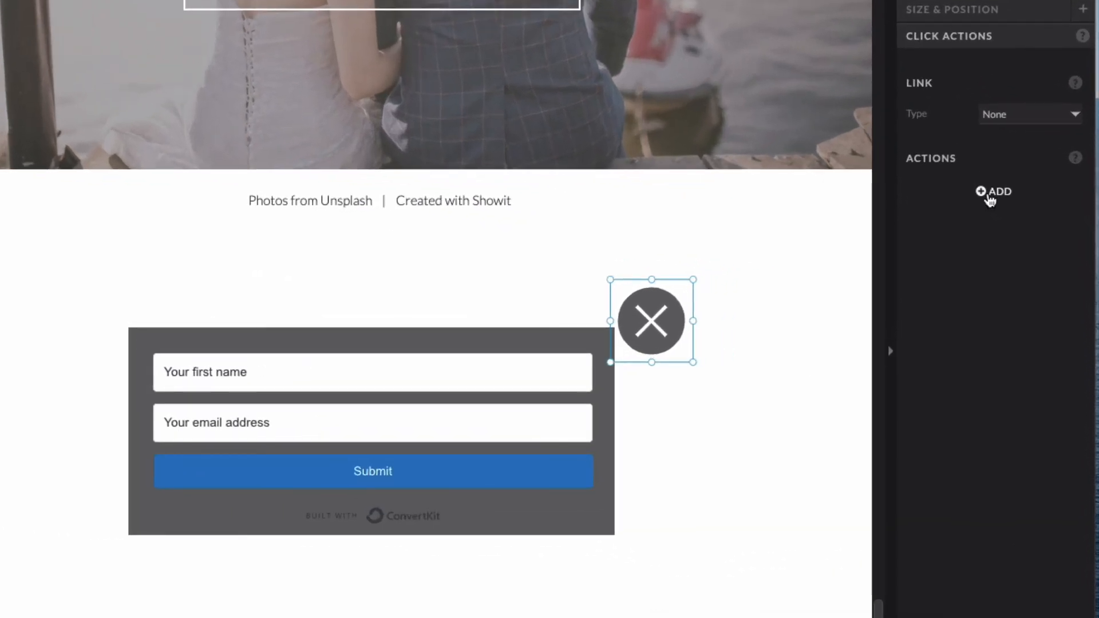
pyautogui.click(989, 195)
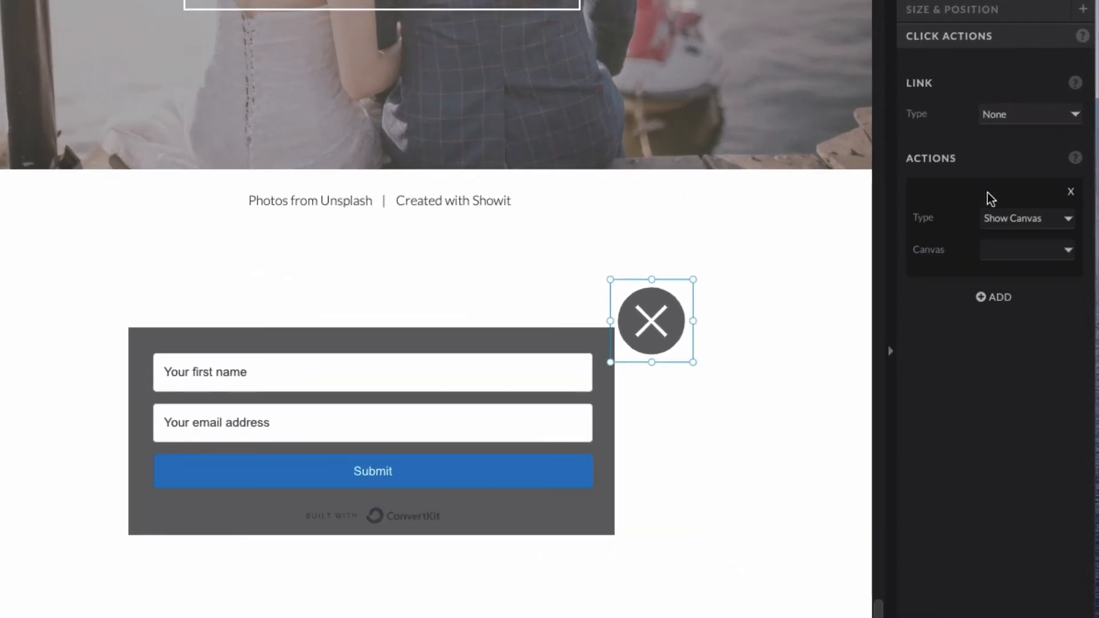
pyautogui.click(1032, 221)
pyautogui.click(1041, 231)
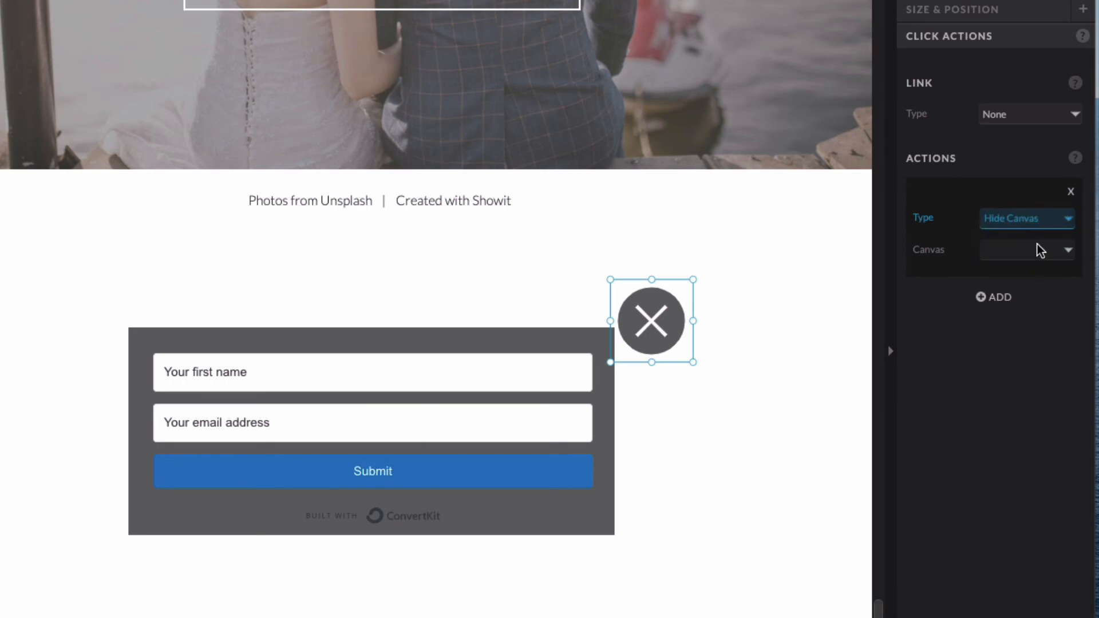
pyautogui.click(1039, 250)
pyautogui.click(1044, 265)
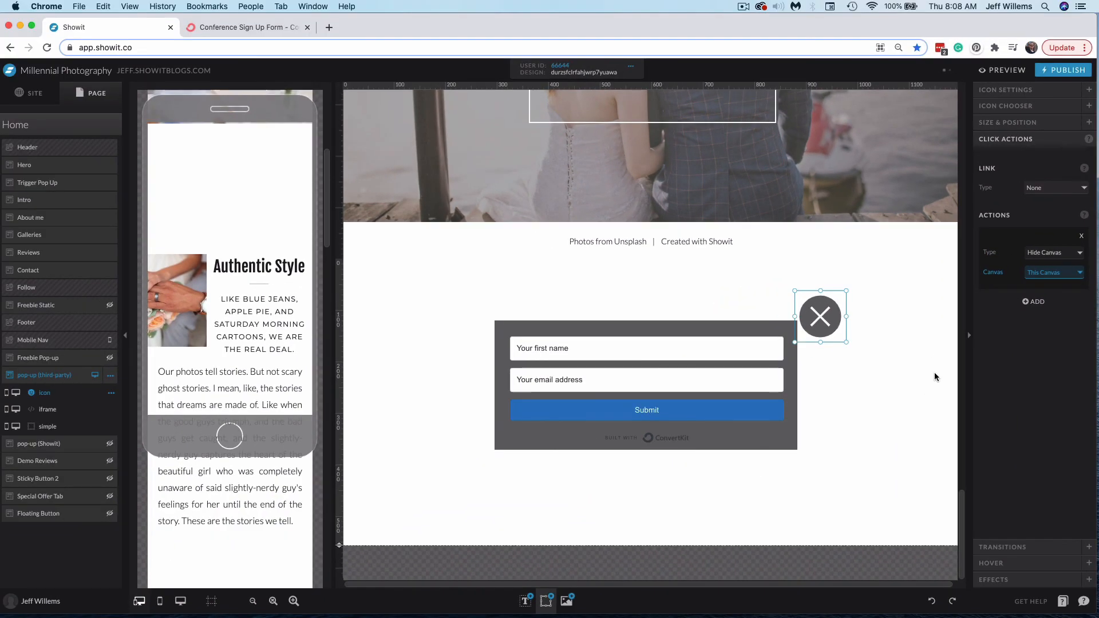
# Set the Trigger Pop Up canvas's scroll action to show the pop-up (third-party) canvas
pyautogui.scroll(8, 935, 376)
pyautogui.scroll(15, 936, 379)
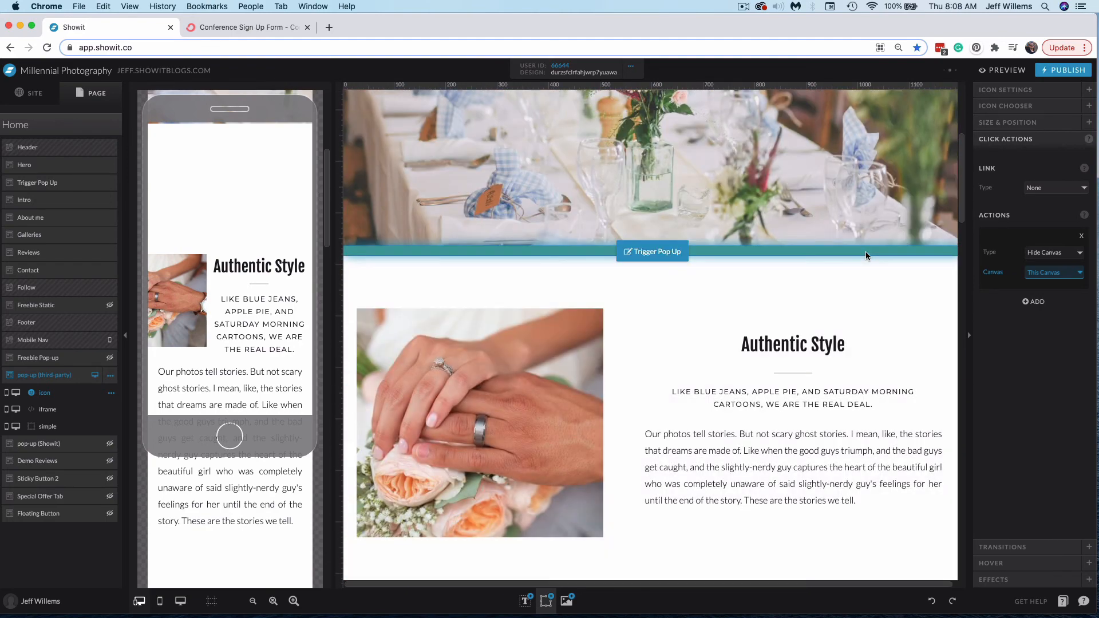
pyautogui.click(866, 250)
pyautogui.click(1012, 579)
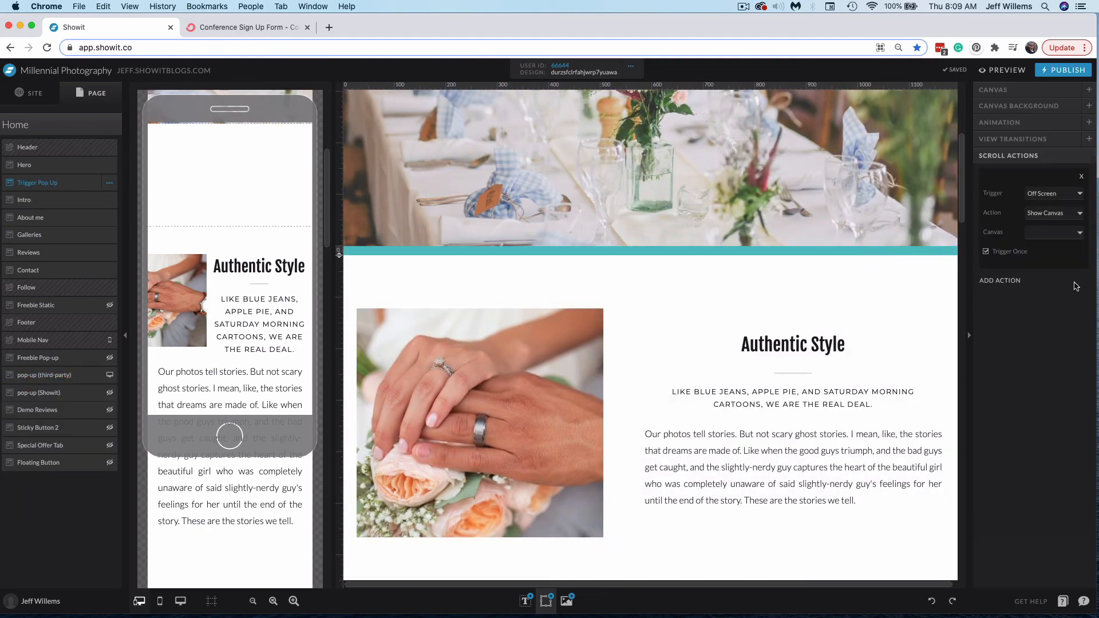
pyautogui.click(1069, 233)
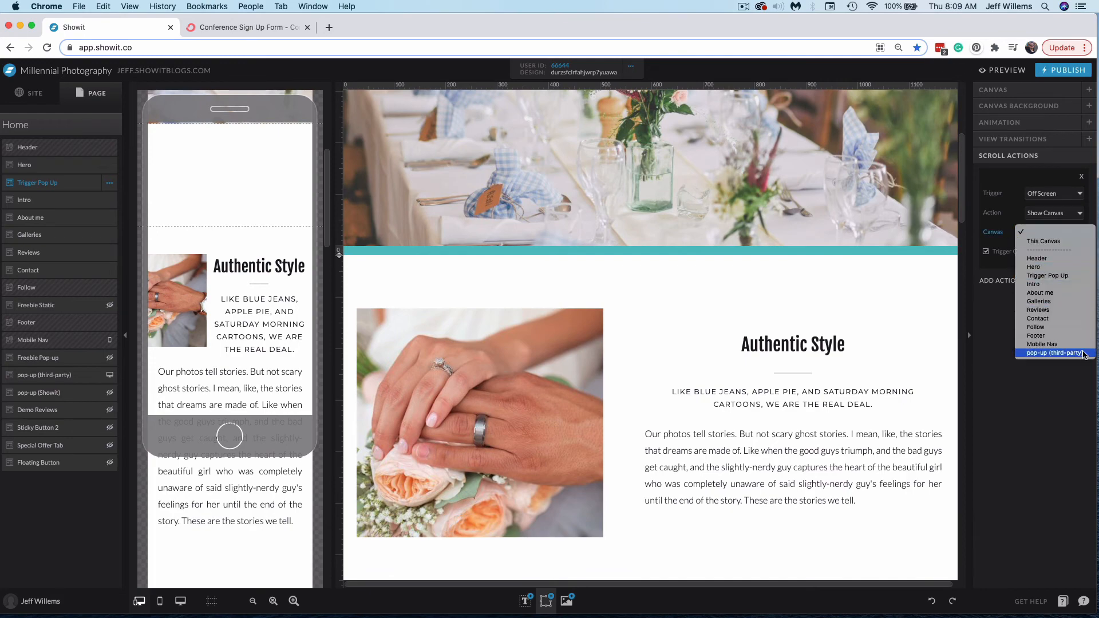
pyautogui.click(1064, 353)
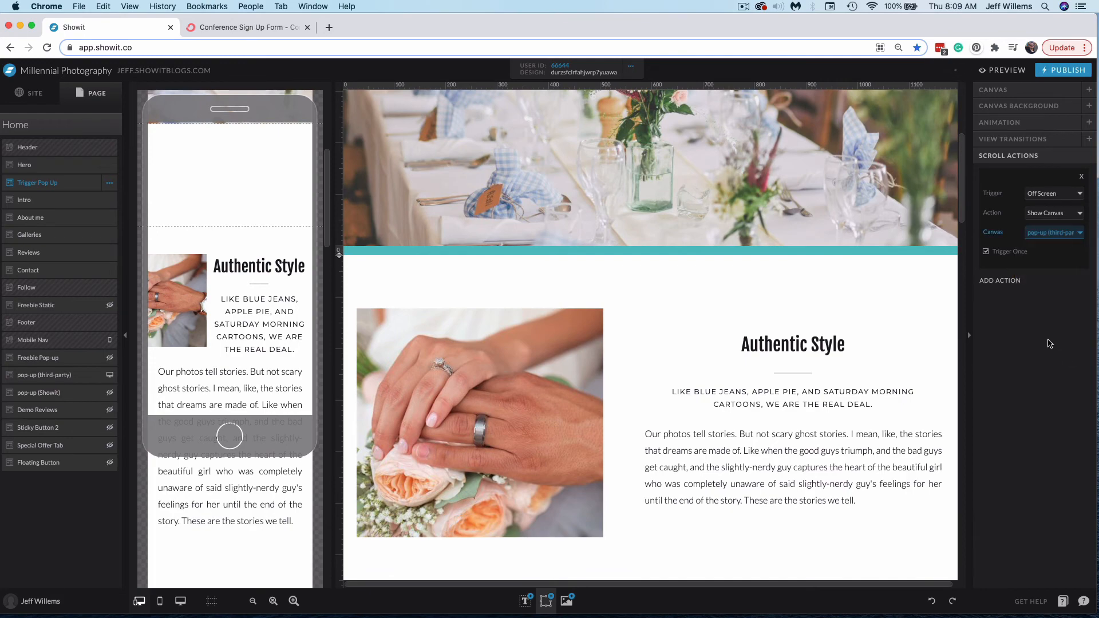
# Preview the home page in a browser tab, scroll to trigger the pop-up, close it with the X icon, then exit the preview
pyautogui.click(1018, 70)
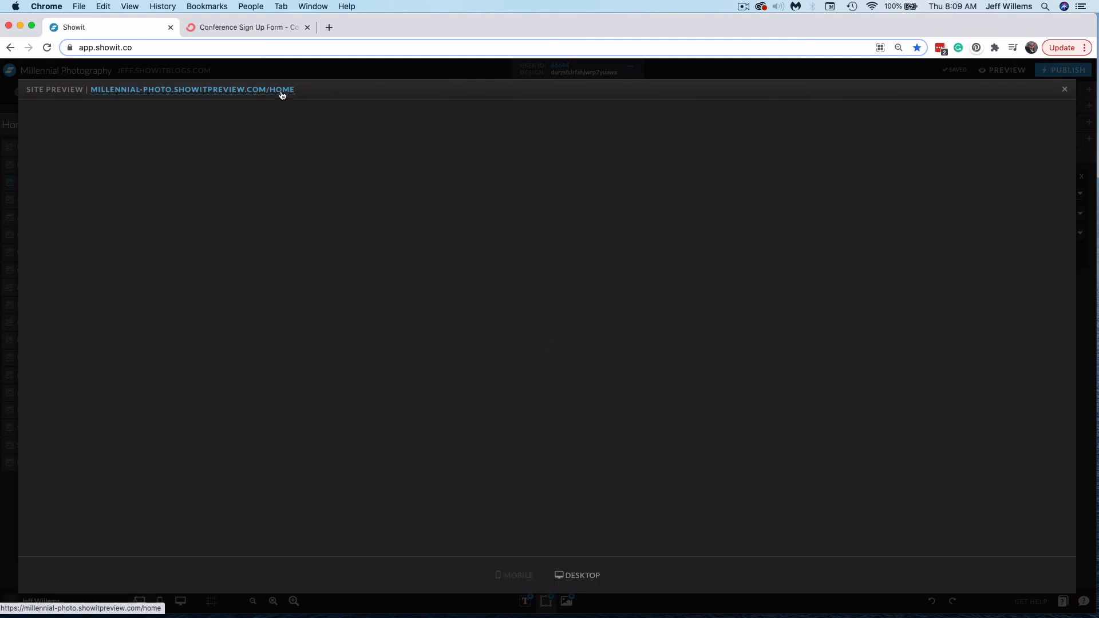
pyautogui.click(279, 93)
pyautogui.scroll(-6, 716, 258)
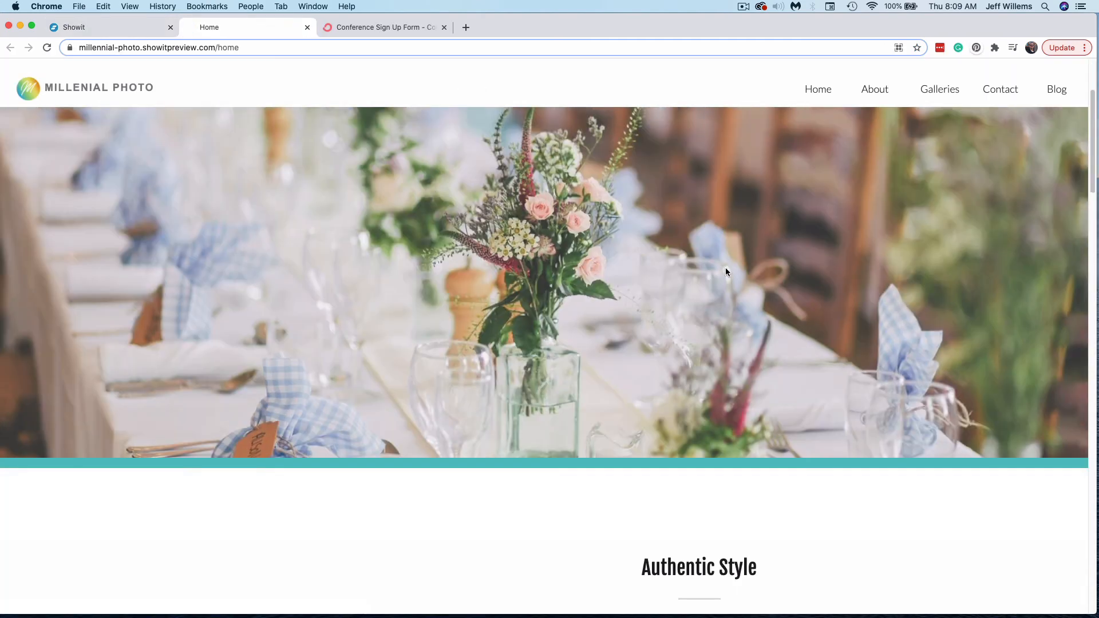
pyautogui.scroll(-5, 822, 297)
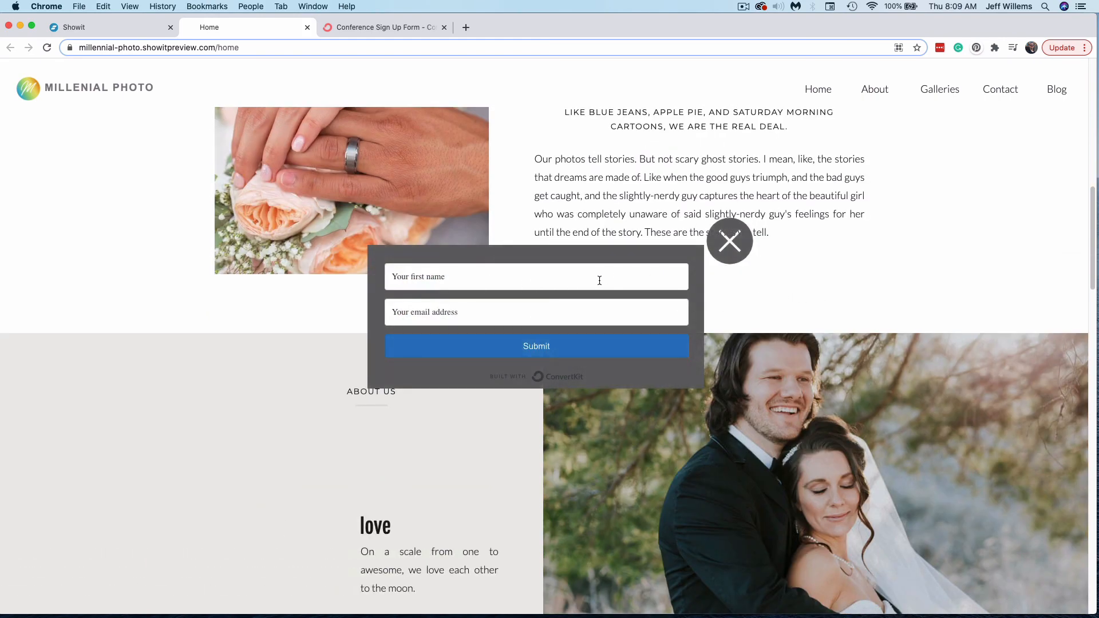
pyautogui.click(735, 251)
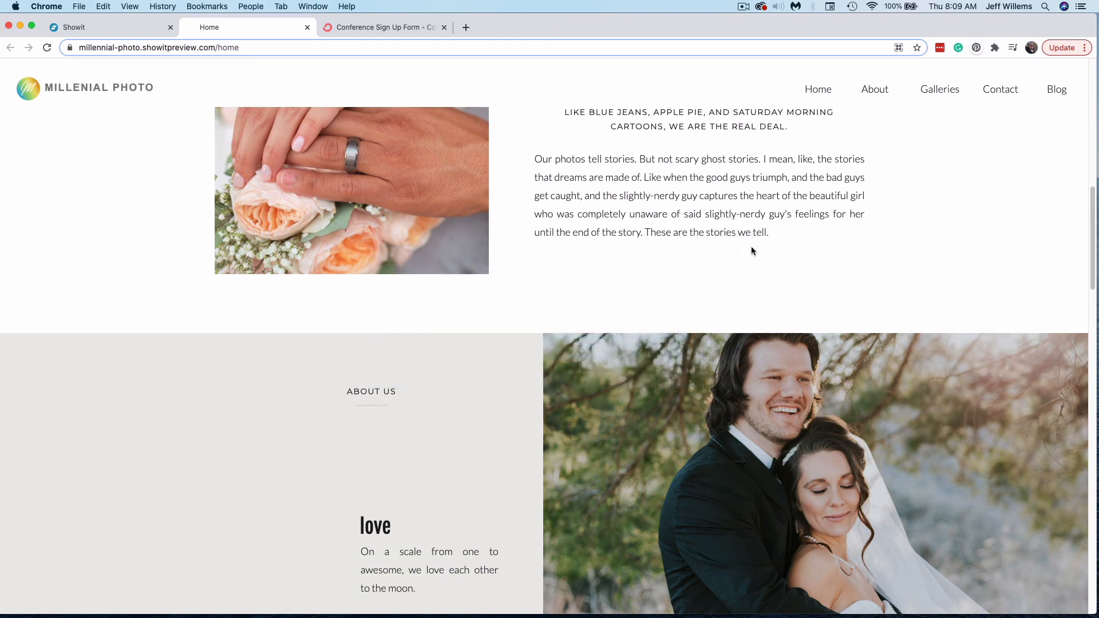
pyautogui.scroll(-12, 755, 243)
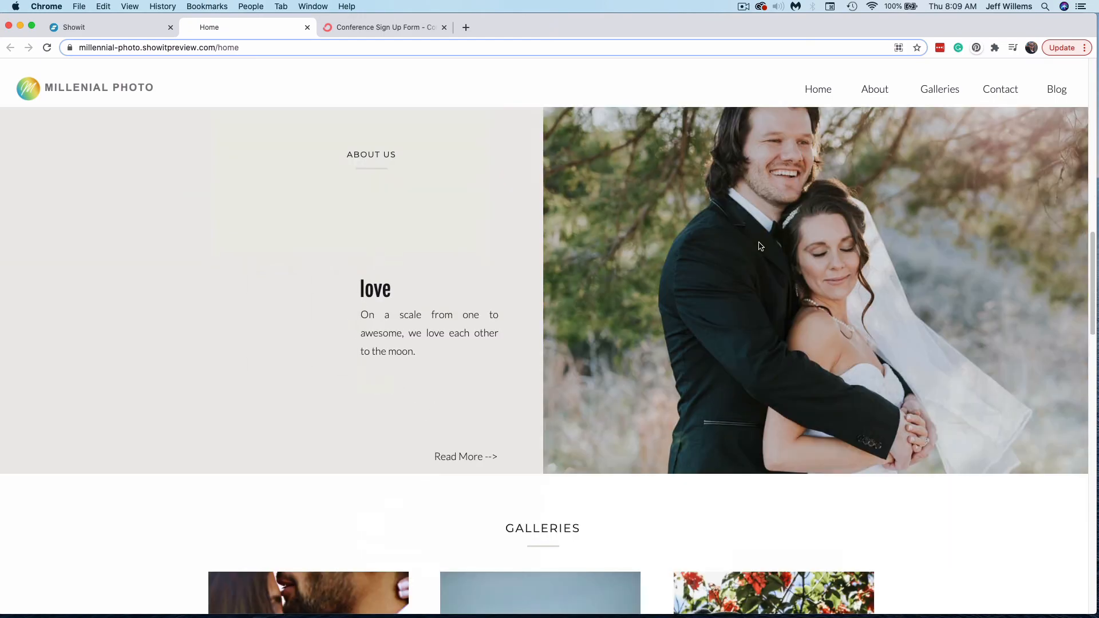
pyautogui.scroll(-15, 772, 254)
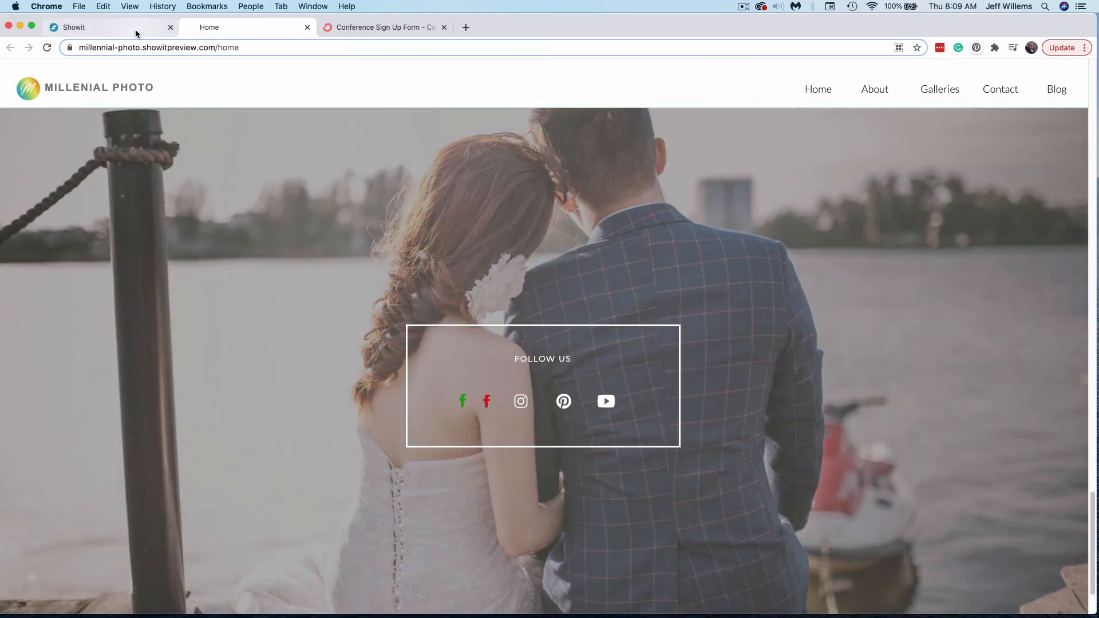
pyautogui.click(135, 30)
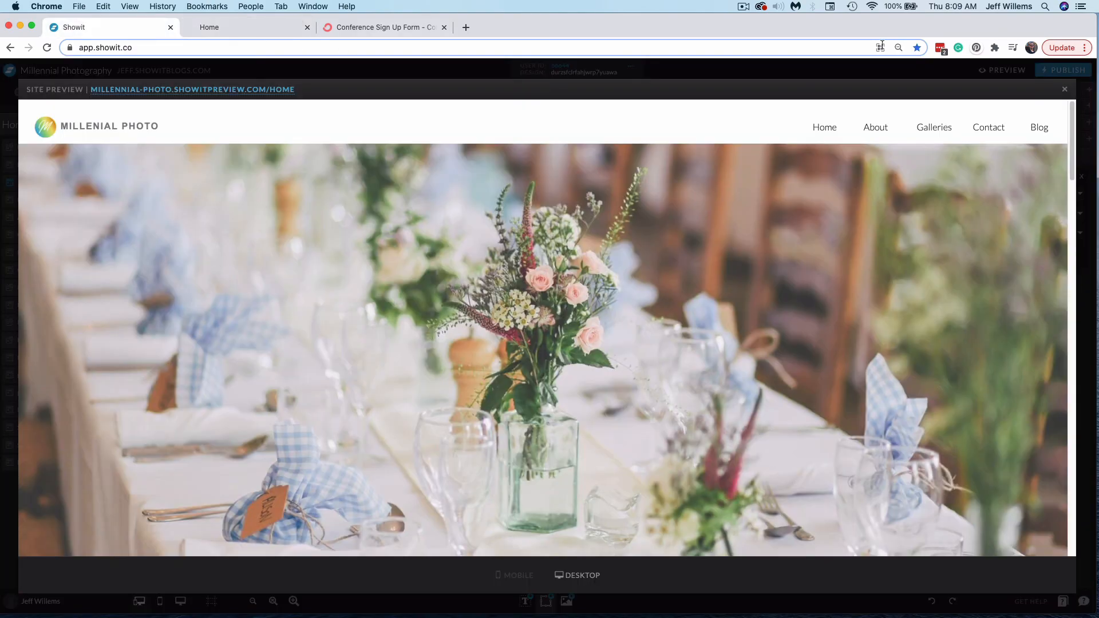
pyautogui.click(1064, 90)
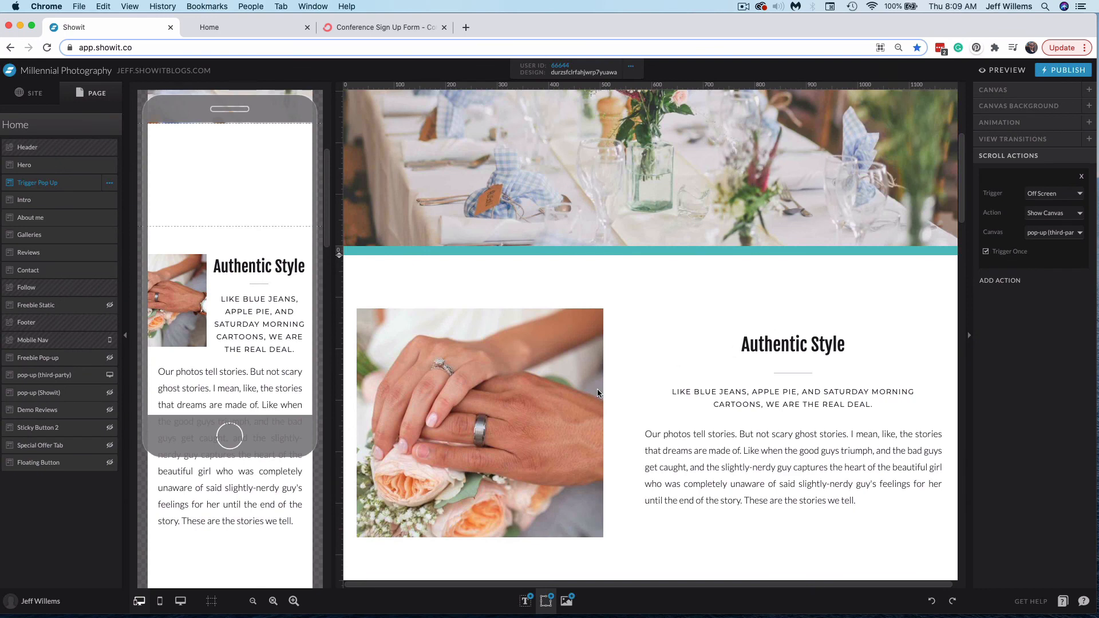